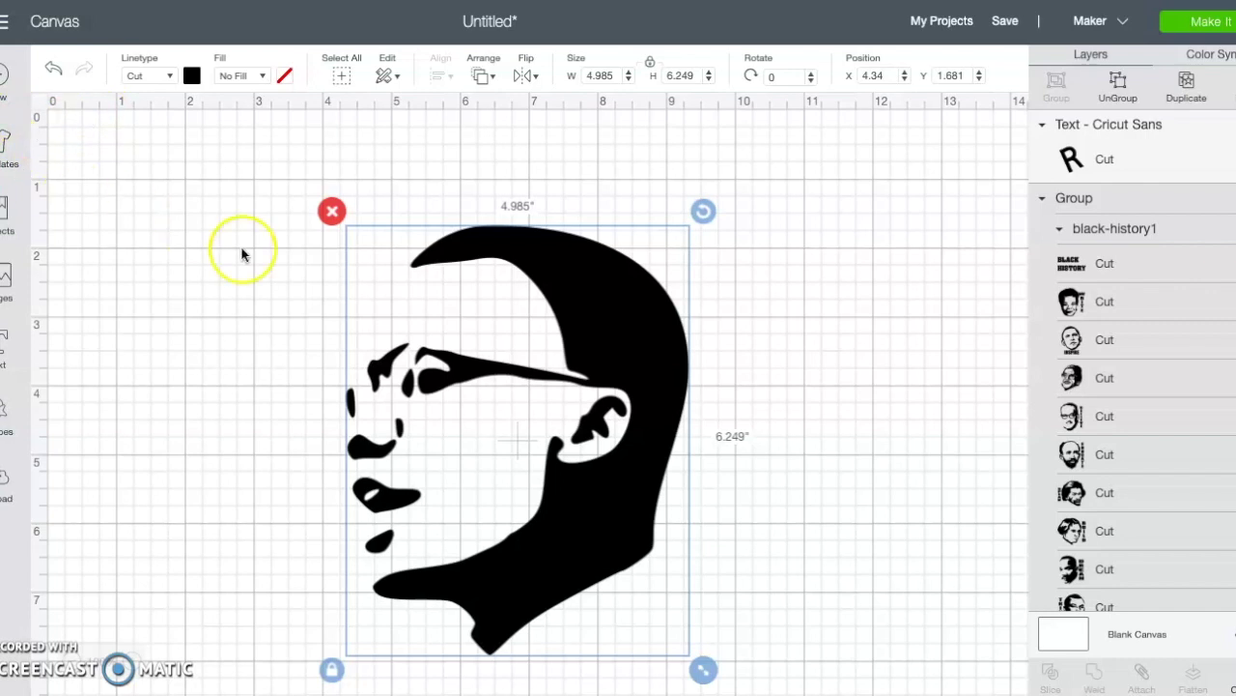
Step: Insert the recently uploaded Black History Africa image onto the canvas, then move it aside and delete it
right_click(5, 483)
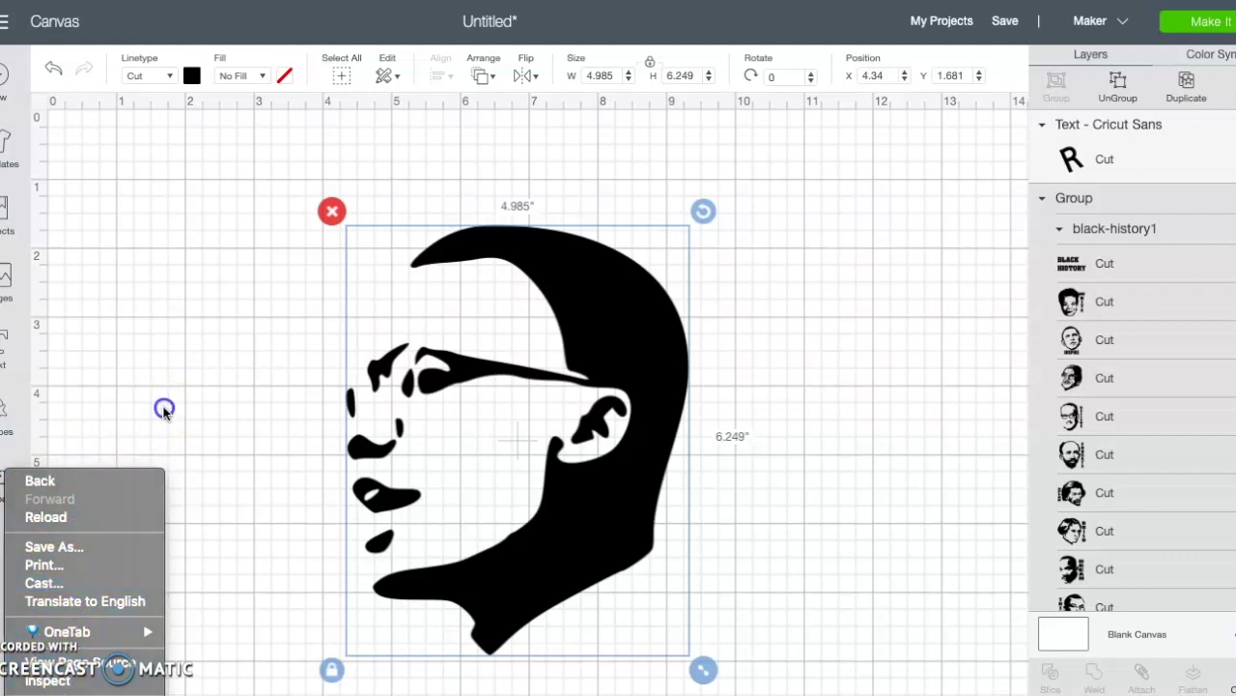
left_click(164, 409)
left_click(5, 481)
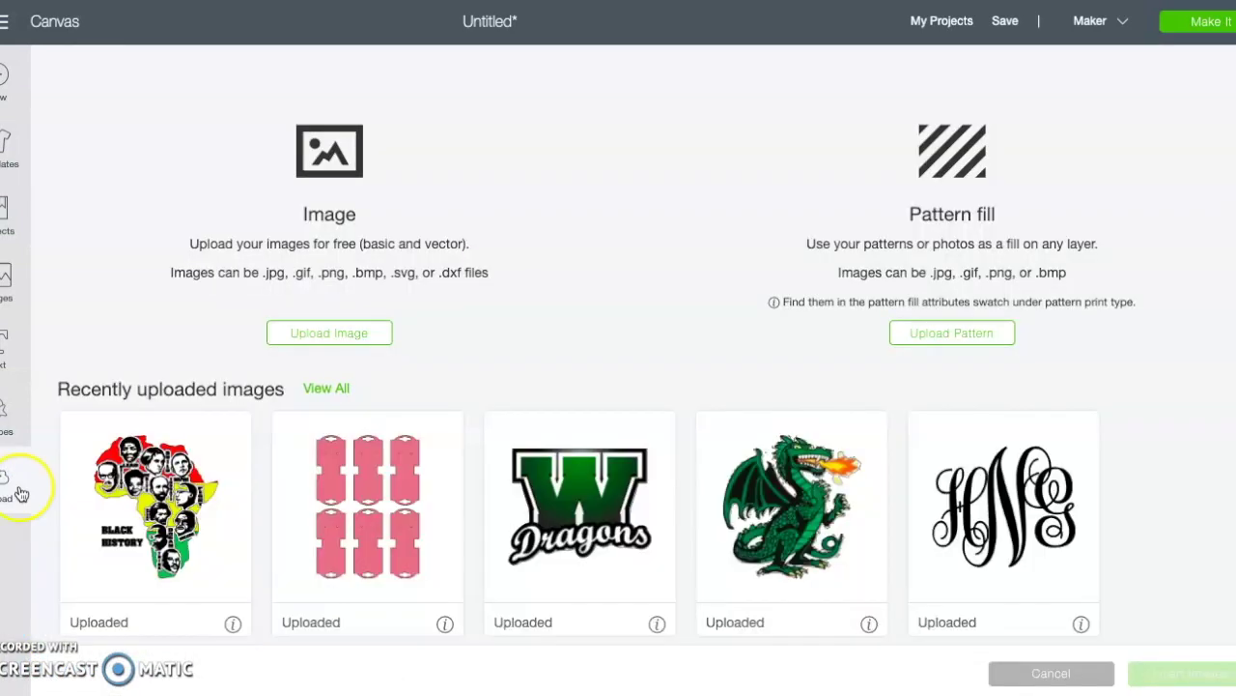
left_click(215, 522)
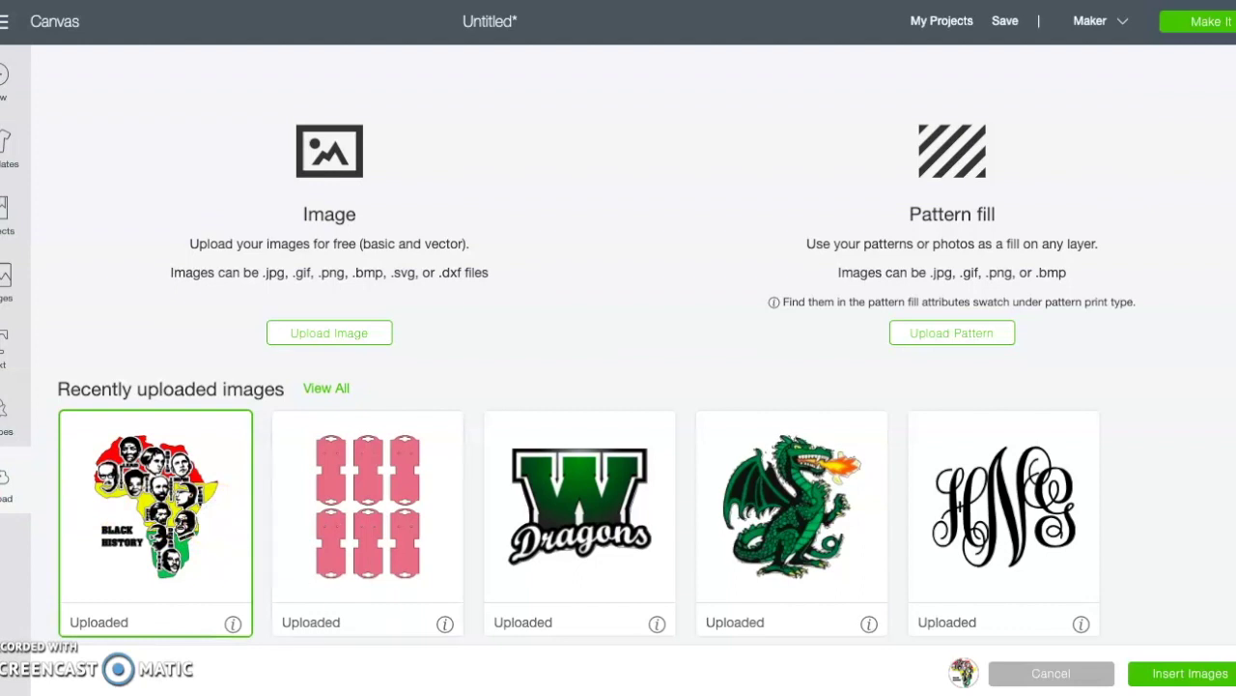
left_click(1191, 673)
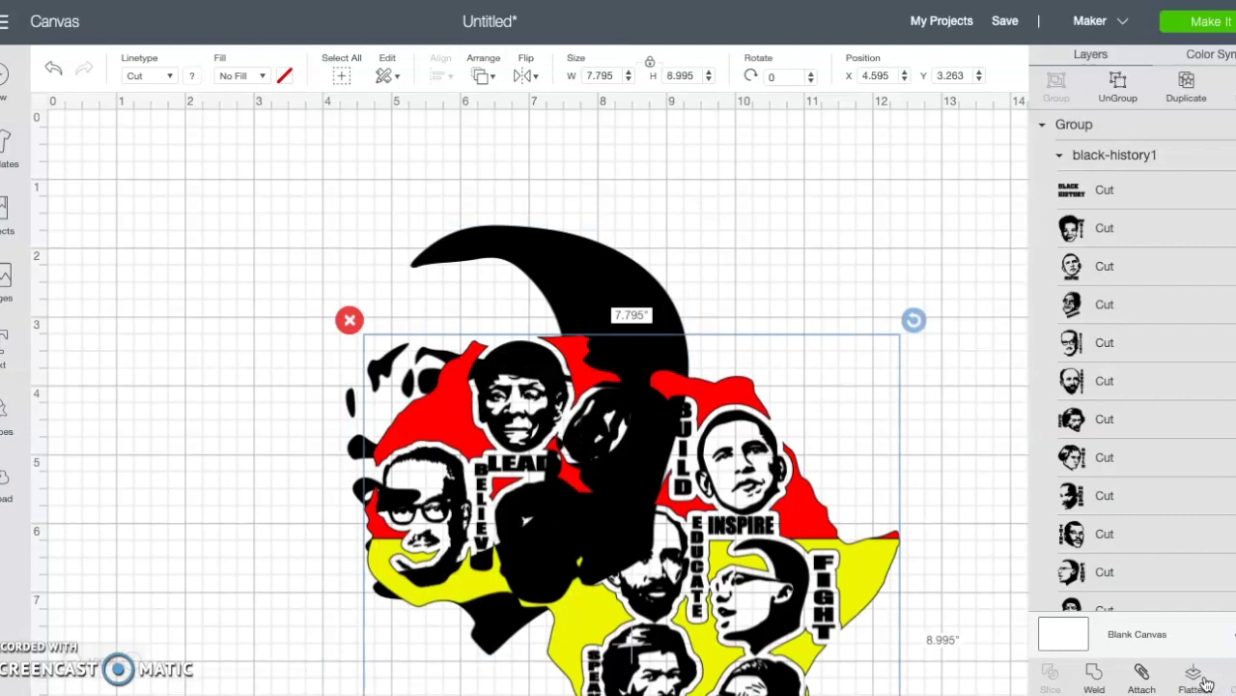
left_click_drag(836, 406, 981, 272)
left_click(494, 191)
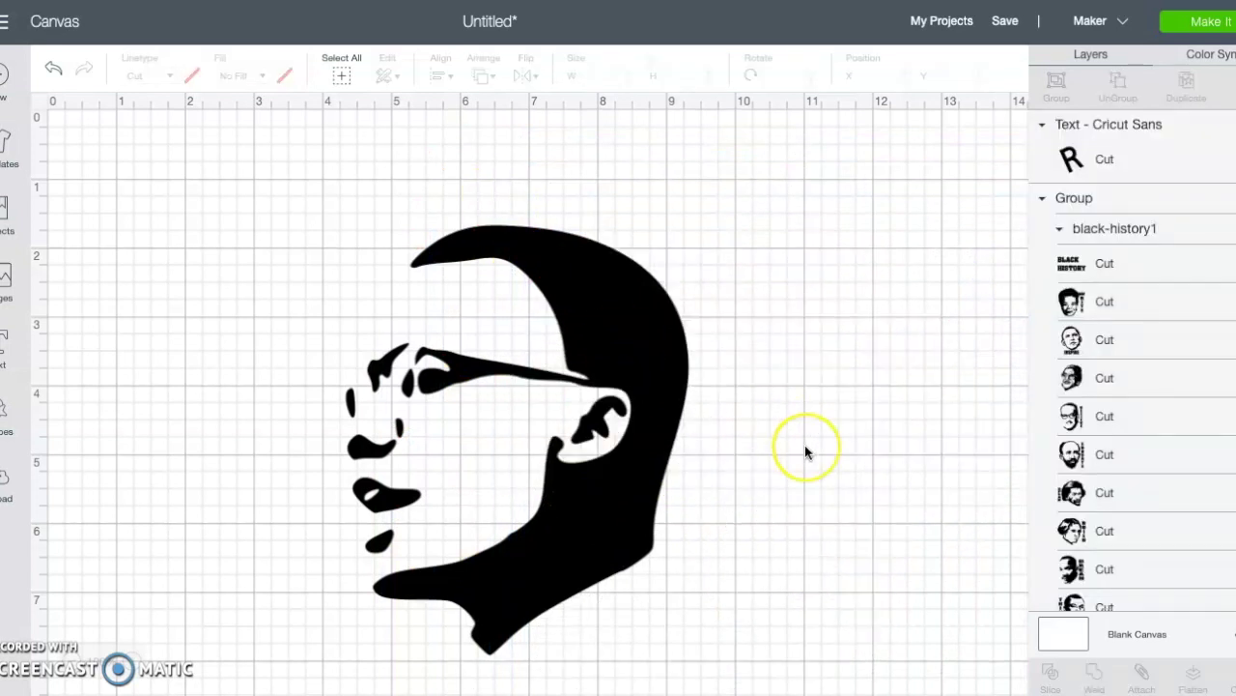
Step: Add a text object reading "Malcolm X" to the canvas
scroll(804, 447, "down", 5)
scroll(805, 448, "up", 3)
scroll(805, 445, "up", 2)
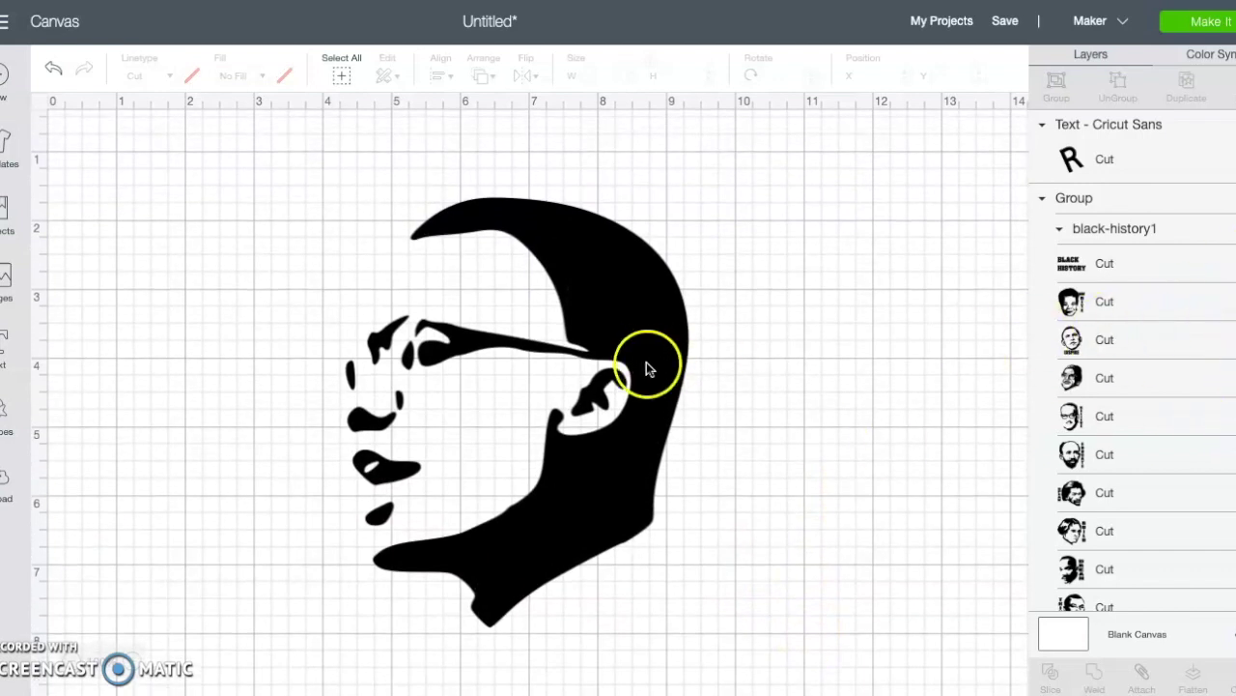
left_click(3, 357)
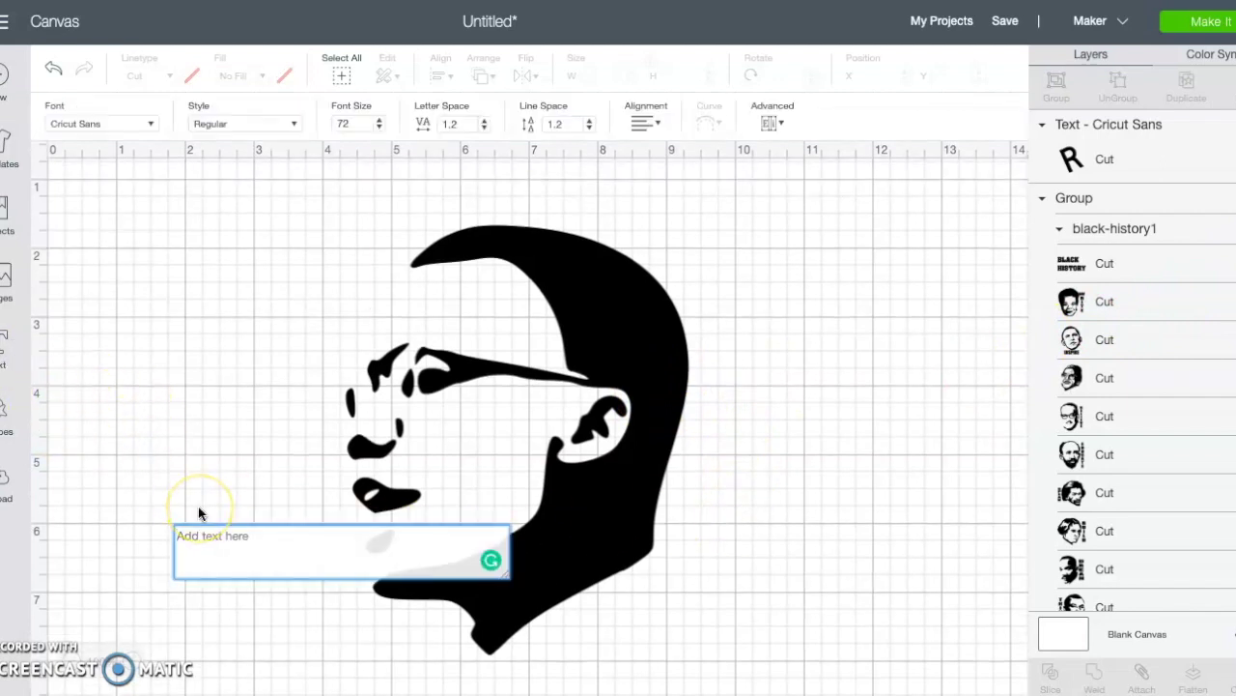
type("Malcol")
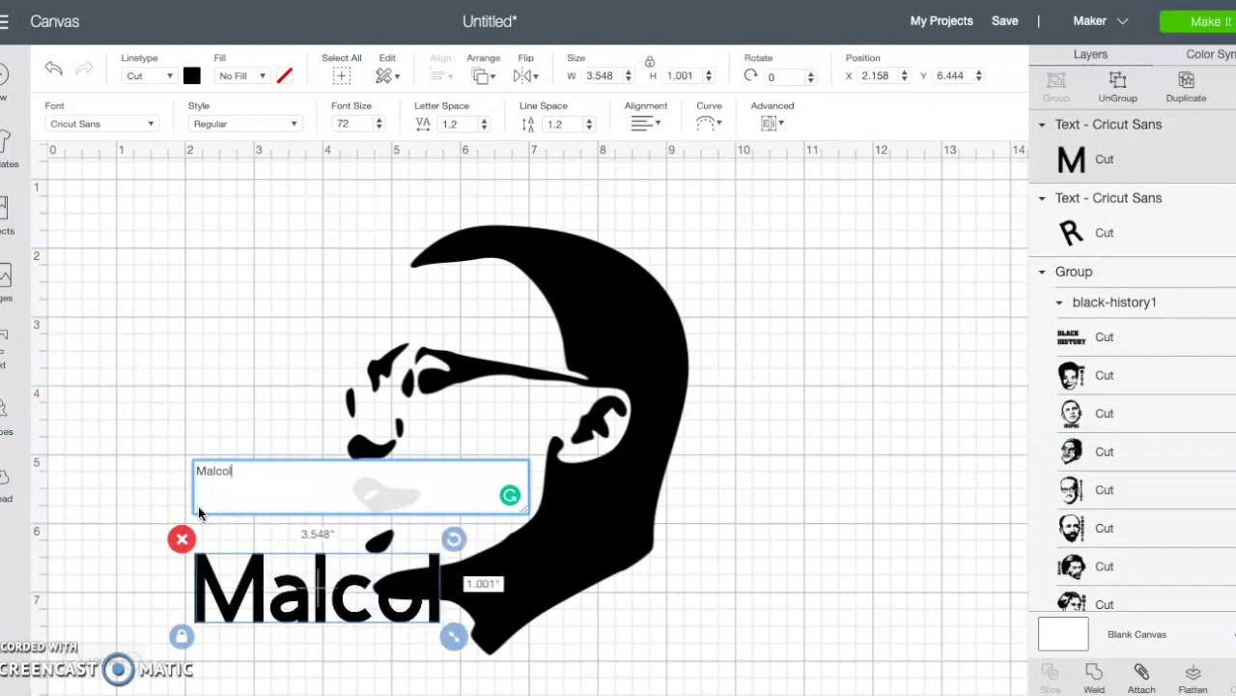
type("m")
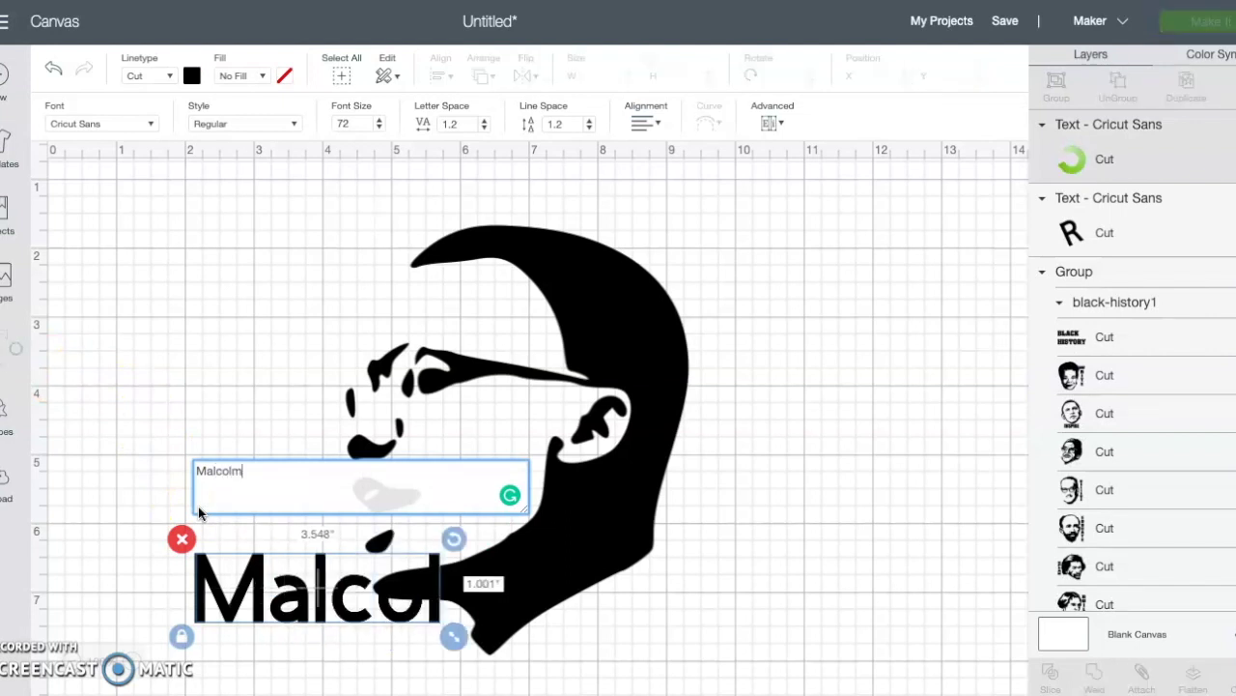
type(" X")
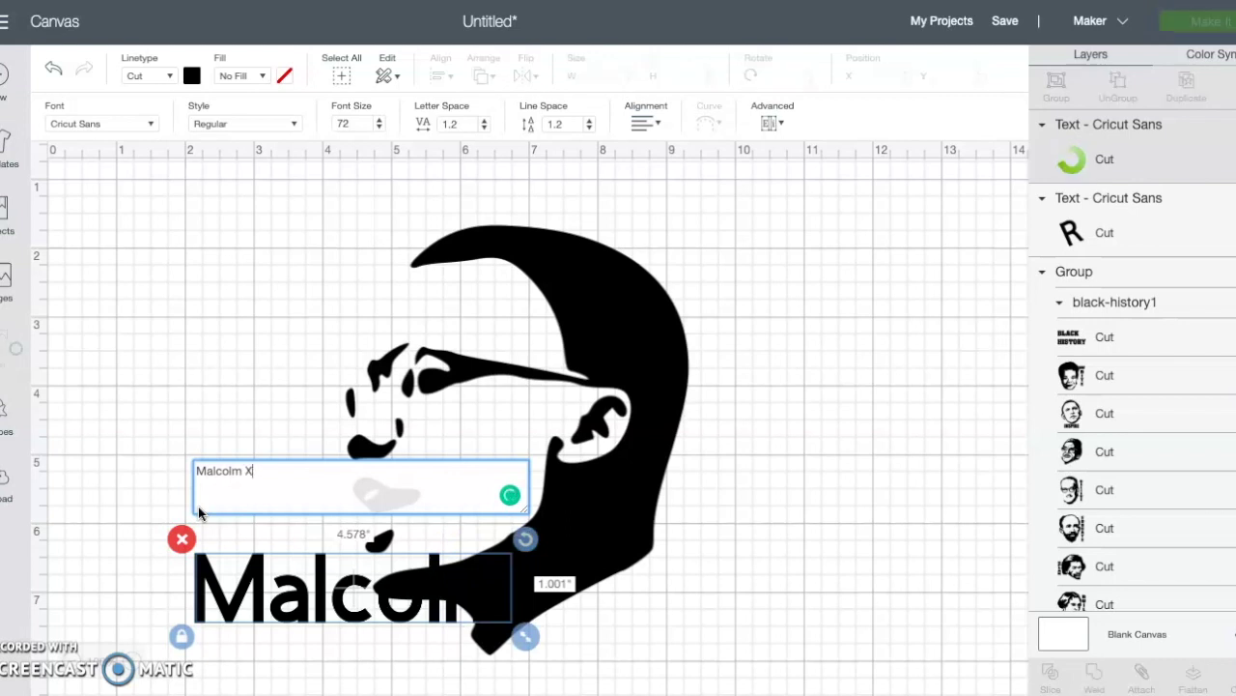
Step: Rotate the Malcolm X text to about 320°, shrink it, and place it diagonally along the underside of the portrait's neck
left_click_drag(434, 600, 714, 622)
left_click_drag(894, 559, 795, 457)
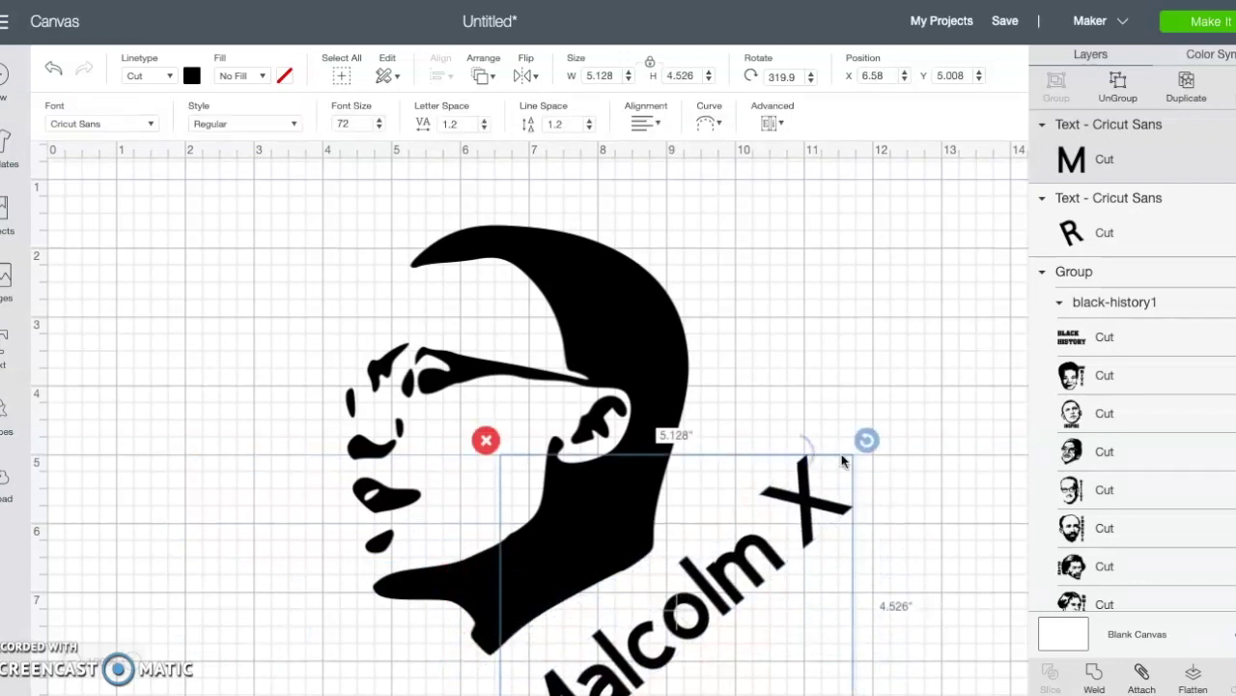
scroll(851, 485, "down", 3)
right_click(865, 607)
left_click_drag(865, 607, 780, 536)
left_click_drag(706, 410, 714, 440)
left_click(899, 377)
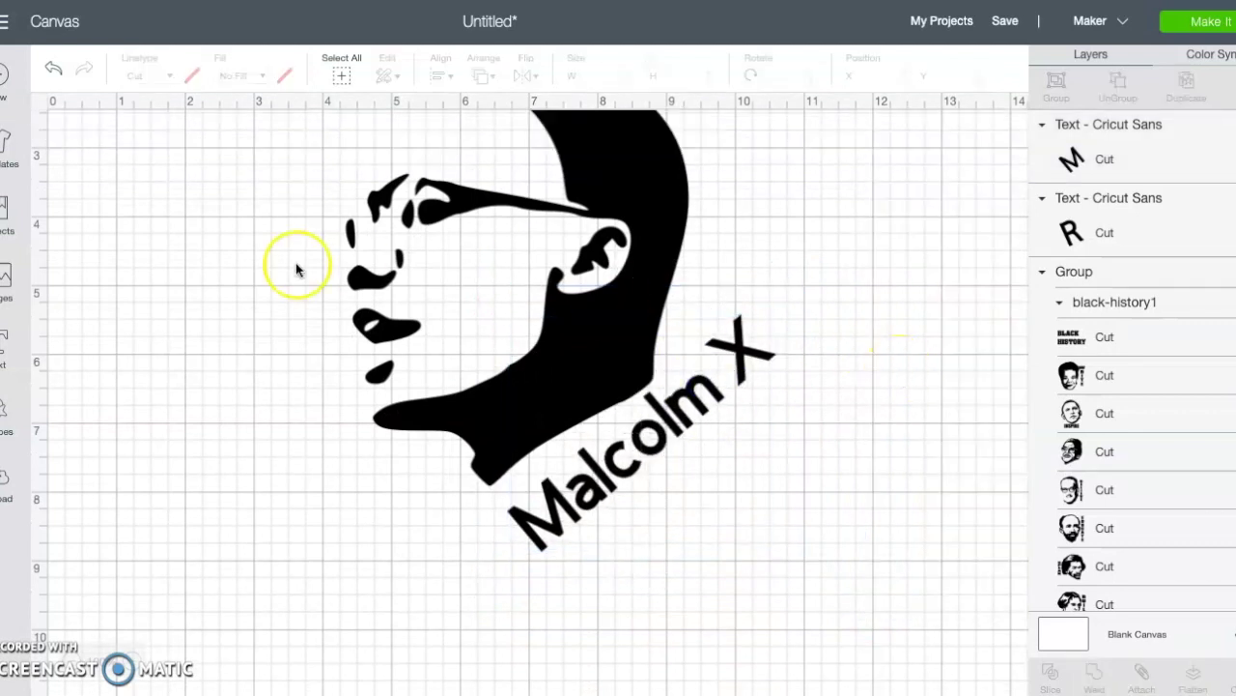
Step: Select the portrait and its text together, scale them down to about 4.72 by 5.44 inches, and reposition them
left_click_drag(201, 244, 871, 576)
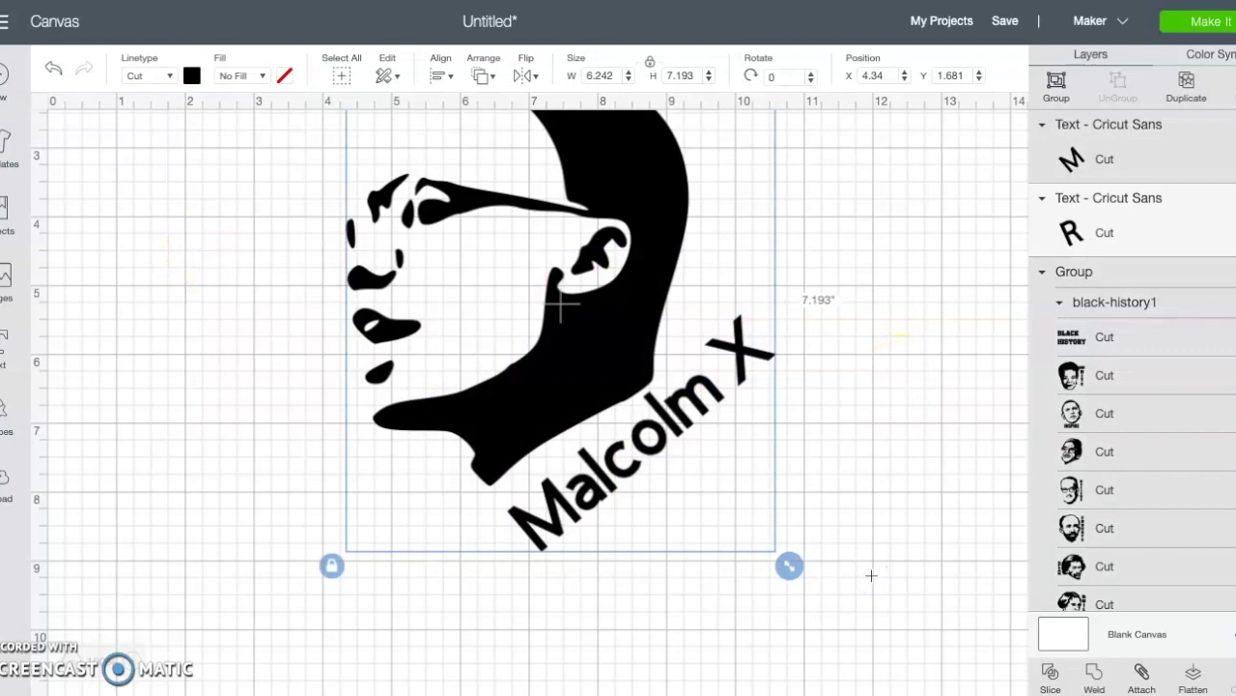
scroll(856, 496, "up", 3)
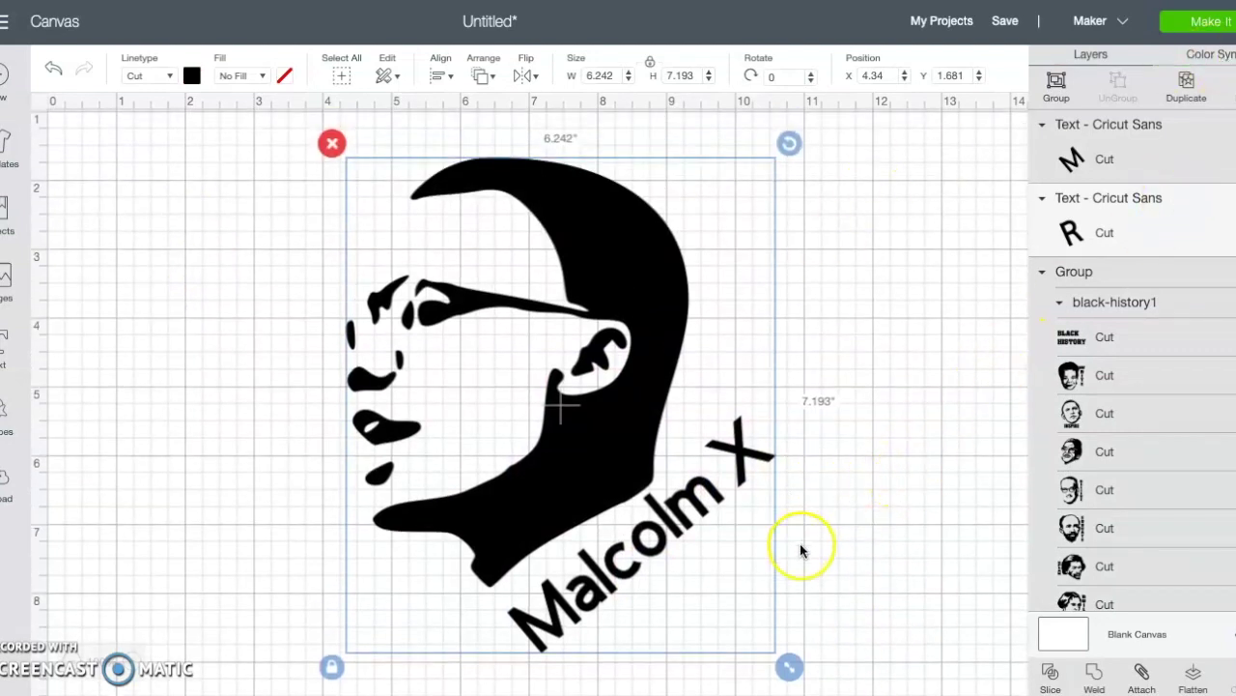
left_click_drag(789, 661, 695, 544)
left_click_drag(490, 289, 521, 344)
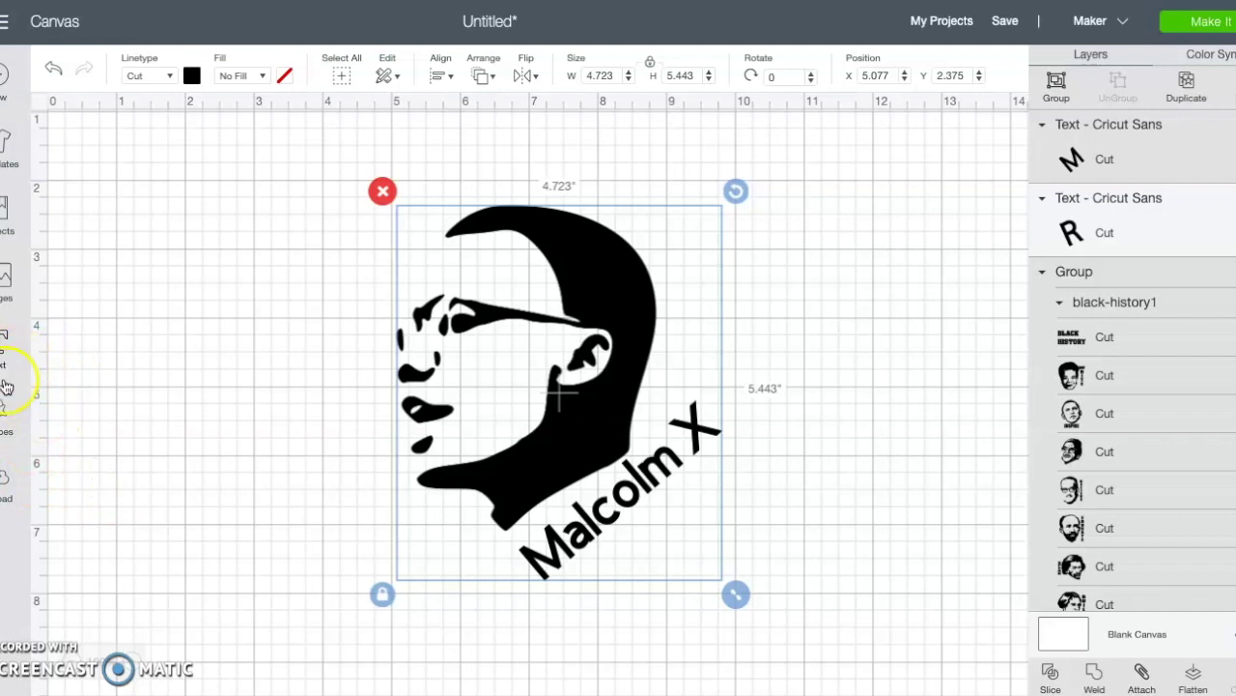
Step: Insert a square, enlarge it to about 6.83 inches per side, and position it over the whole portrait and text
left_click(4, 413)
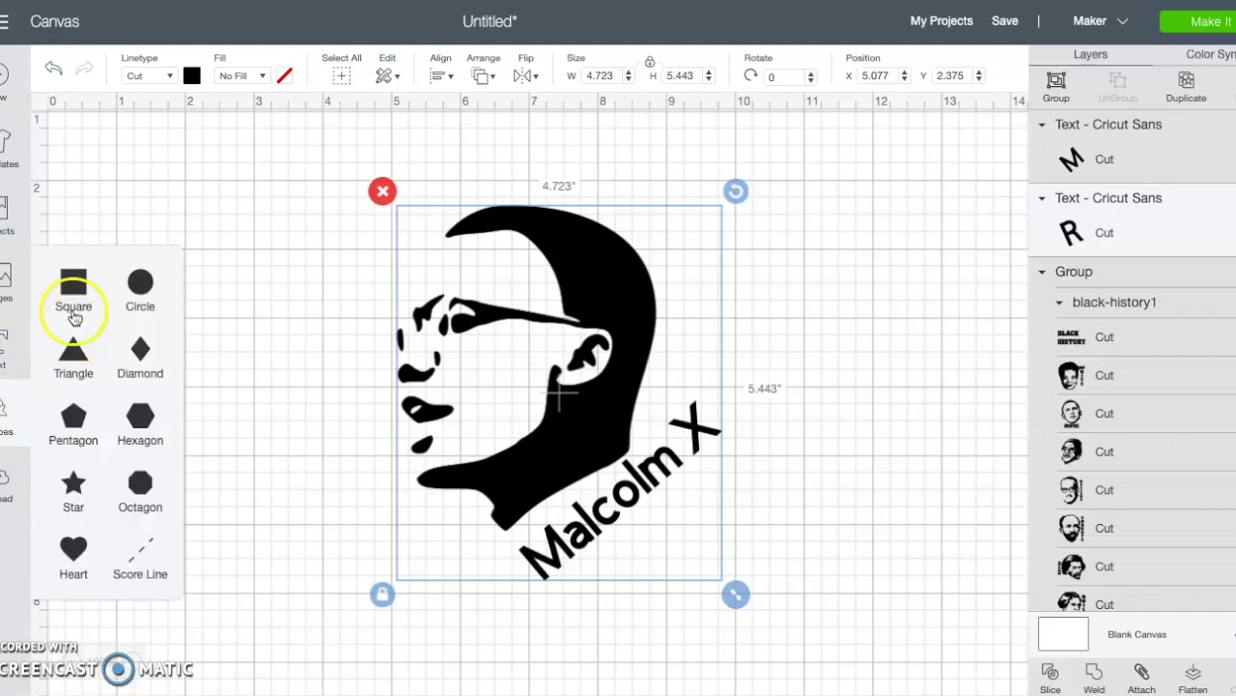
left_click(75, 285)
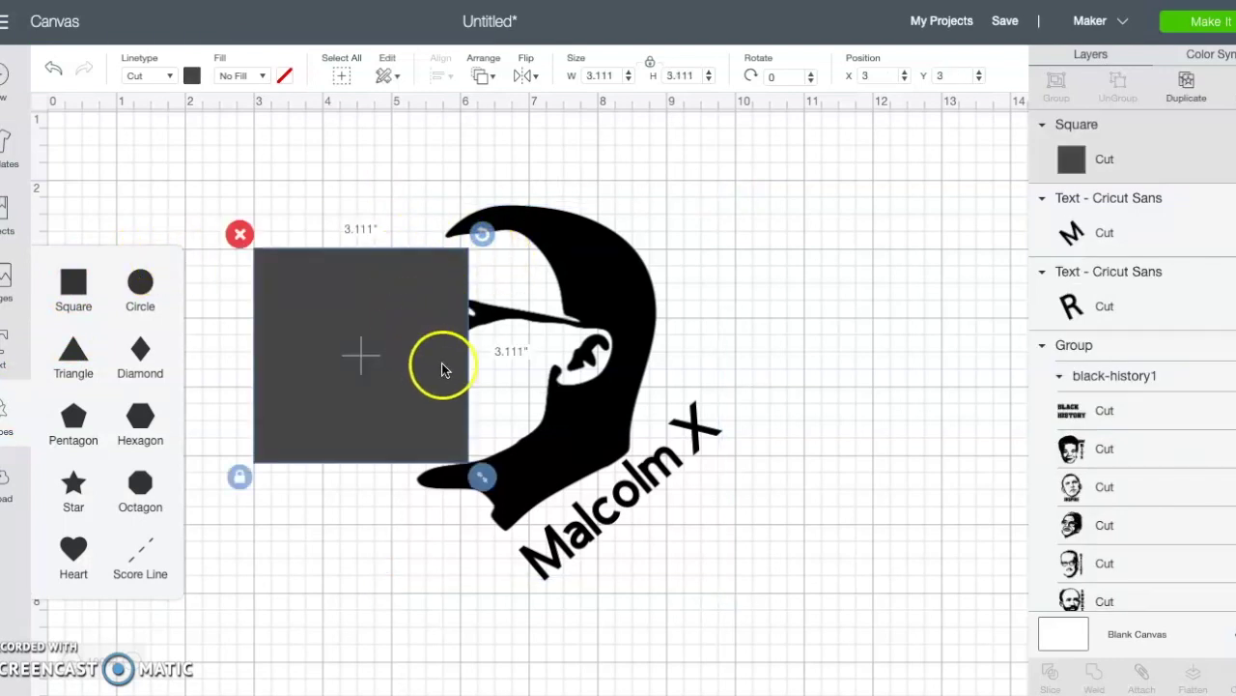
left_click_drag(484, 480, 737, 596)
left_click_drag(674, 479, 718, 431)
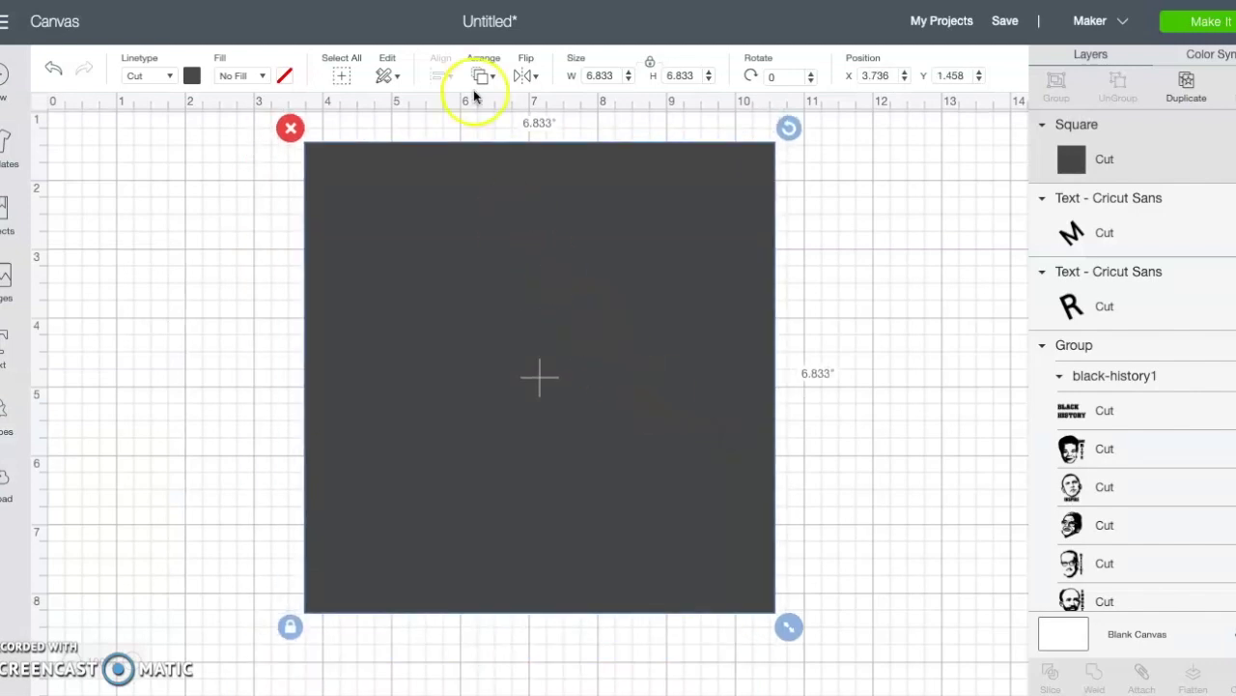
Step: Change the square's color to white (#FFFFFF) and send it behind the portrait and text
left_click(192, 75)
left_click(212, 251)
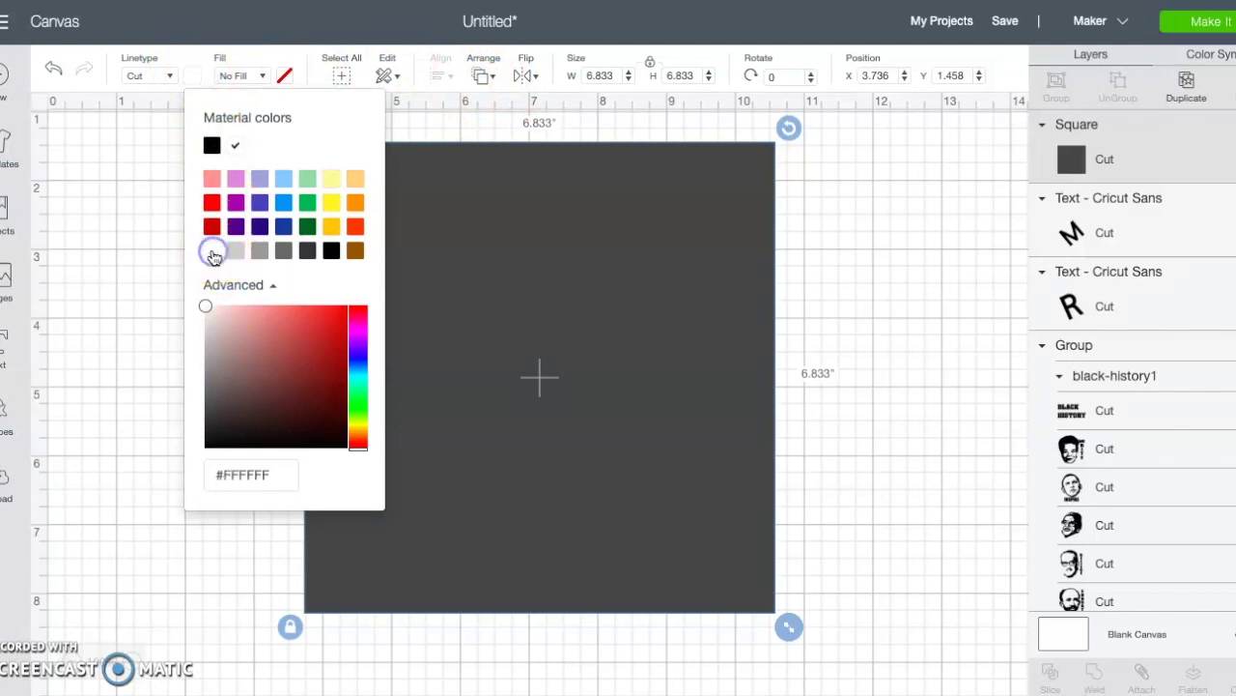
left_click(491, 72)
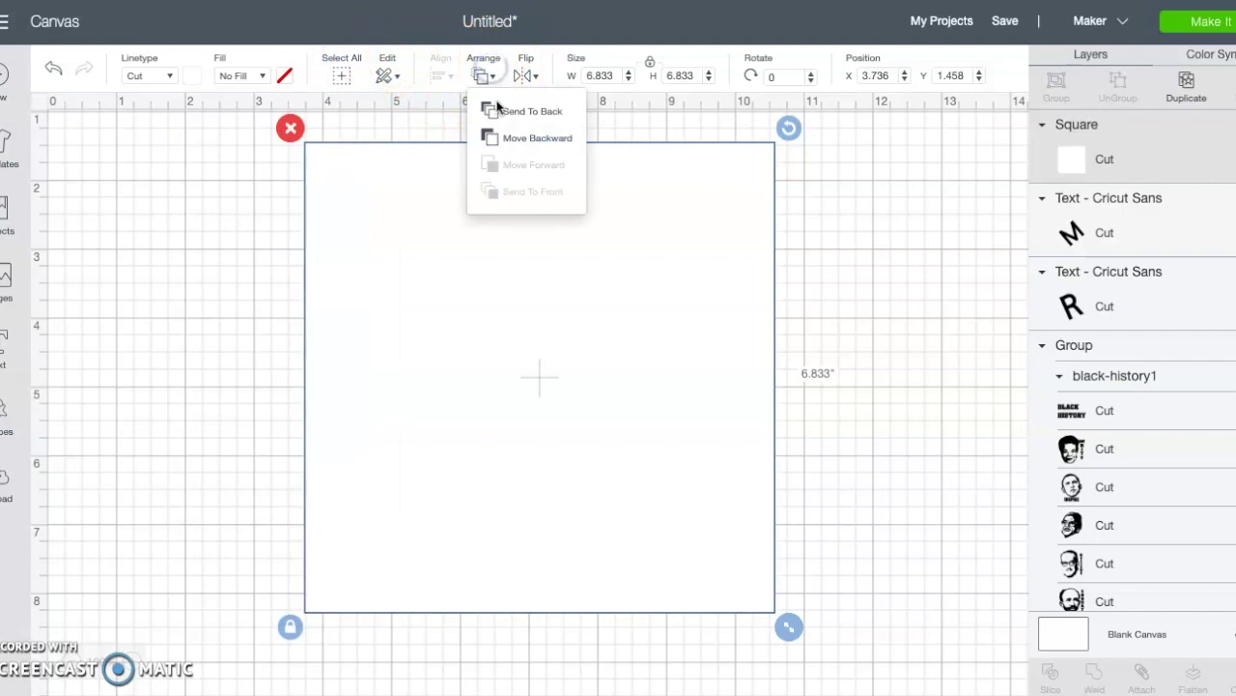
left_click(510, 113)
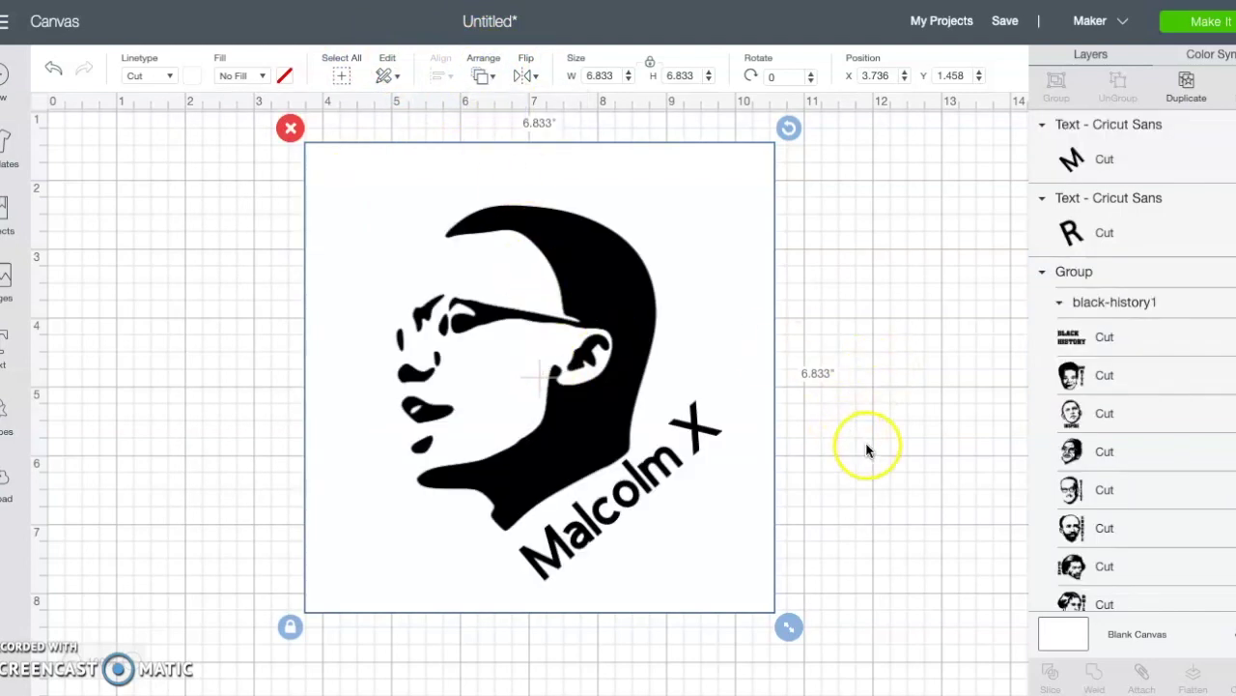
Step: Select the white square, portrait and text together, and capture a screenshot of the screen
left_click(206, 329)
left_click_drag(196, 312, 794, 465)
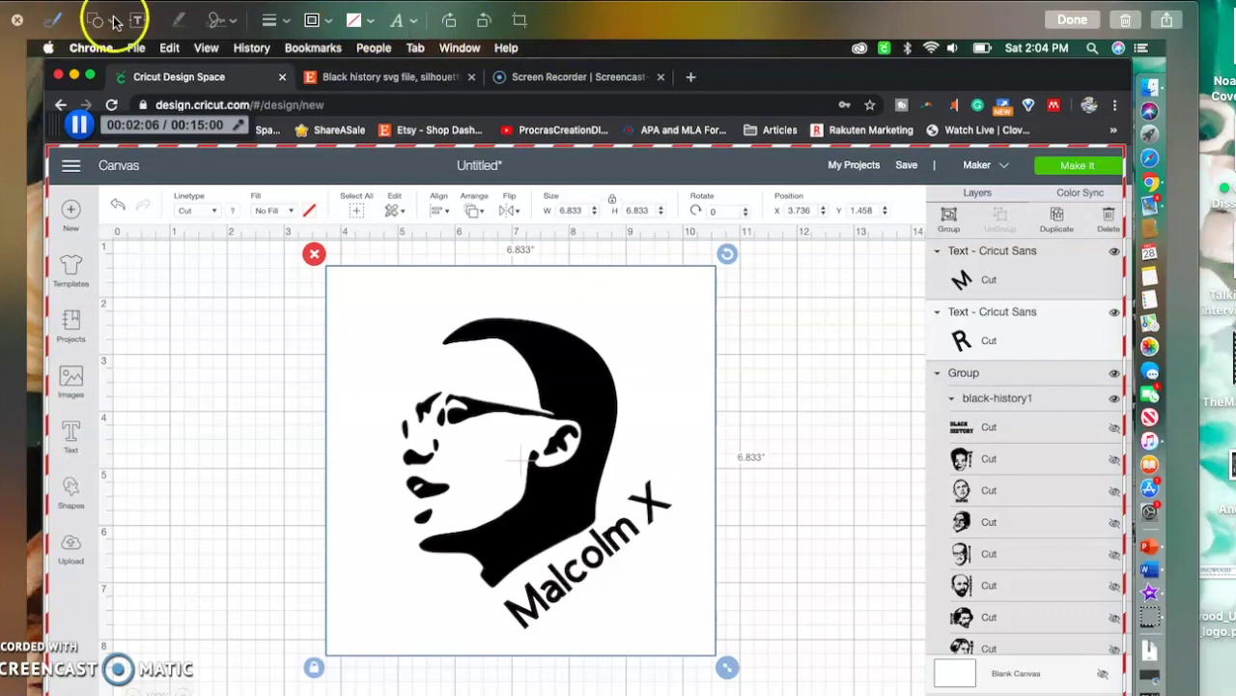
Step: In the screenshot editor, start a crop and pull its frame in roughly to the white square around the portrait
left_click(519, 21)
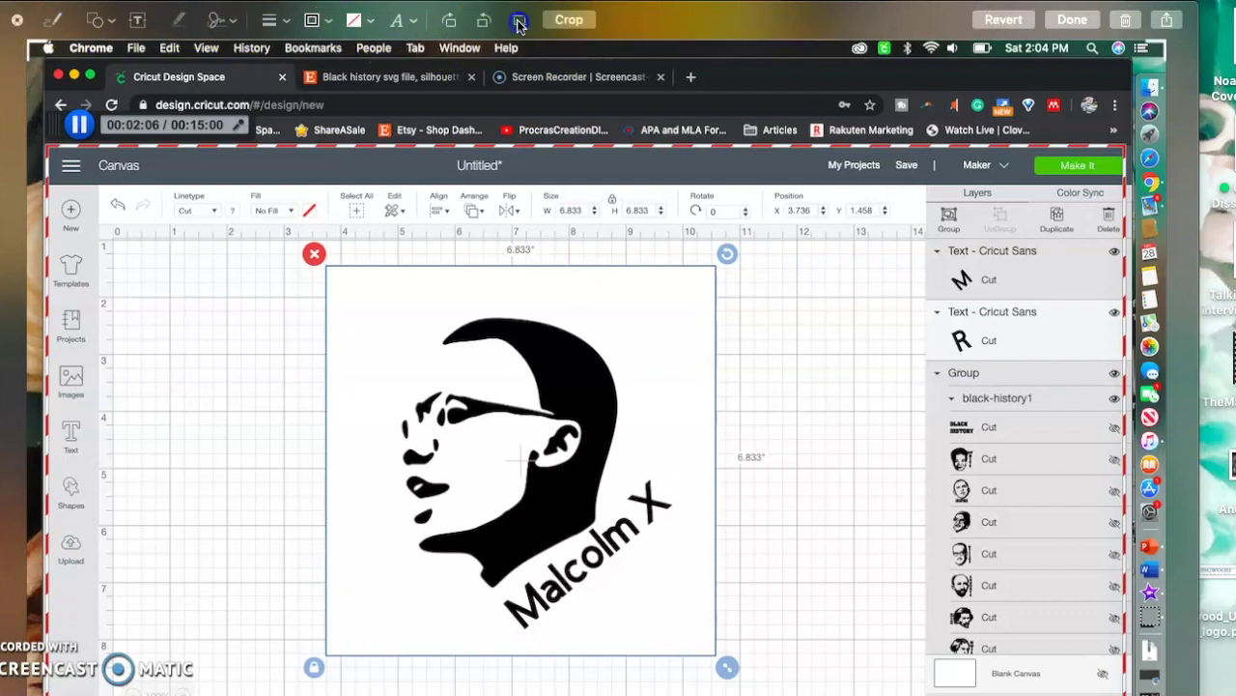
left_click_drag(33, 51, 333, 277)
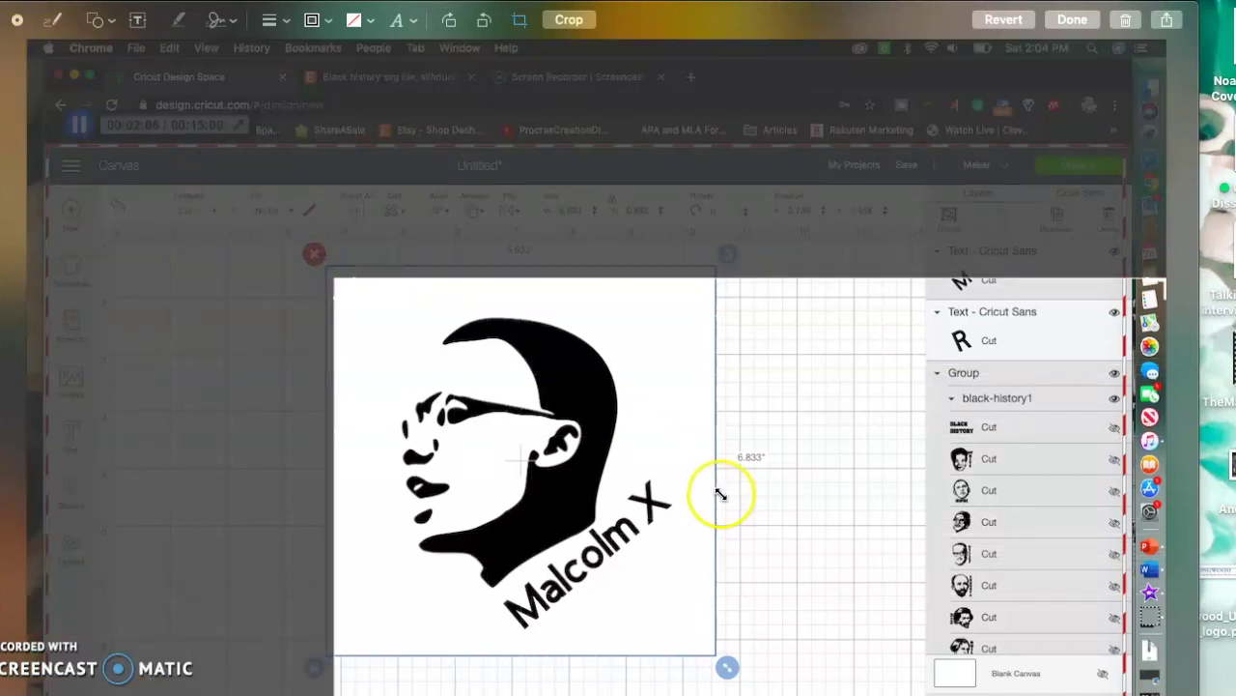
scroll(775, 316, "down", 1)
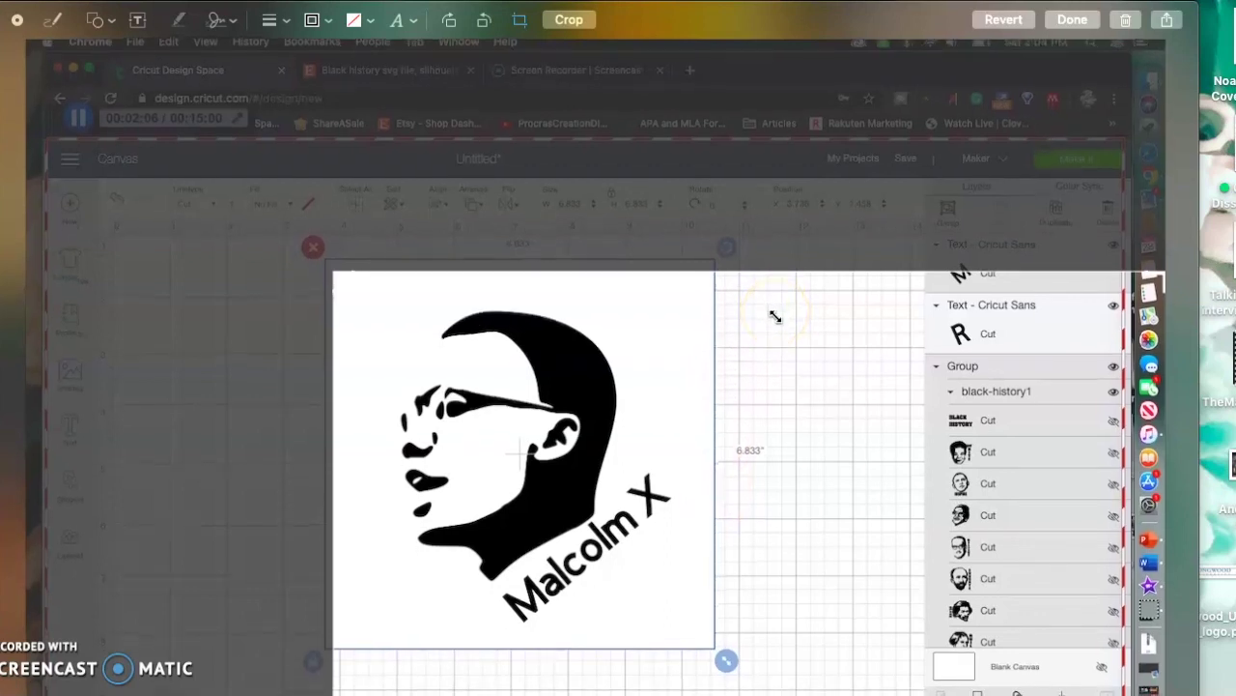
scroll(775, 316, "up", 1)
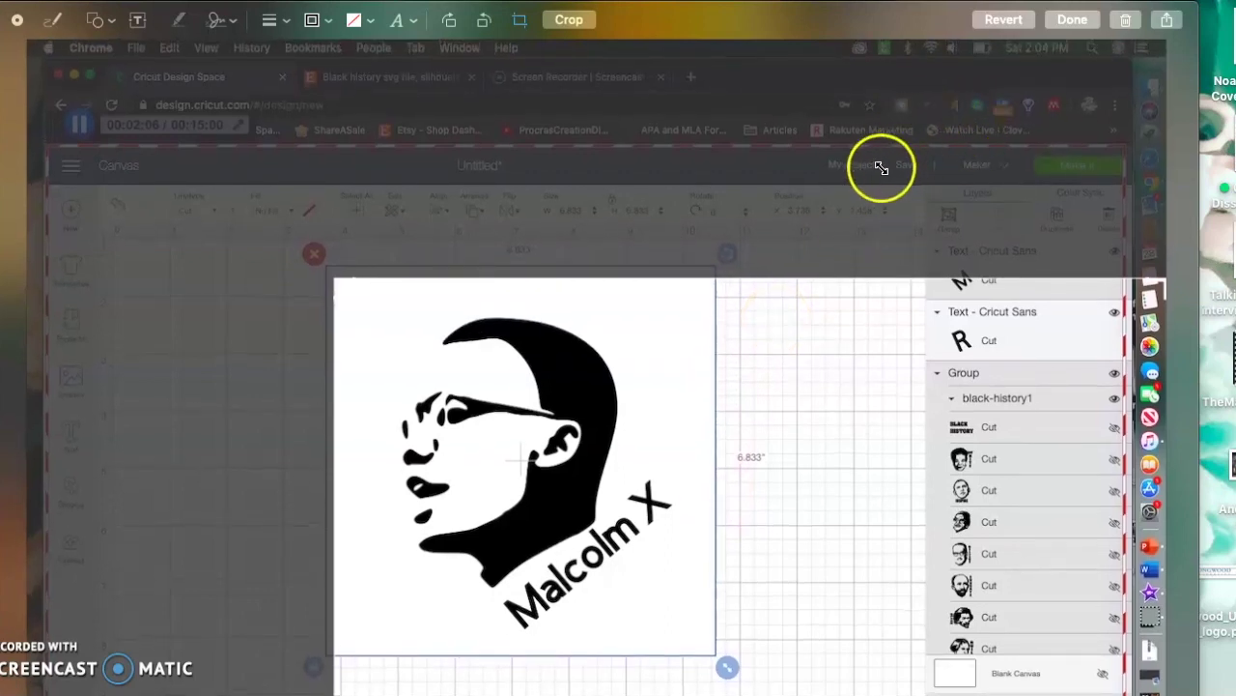
left_click_drag(856, 337, 862, 285)
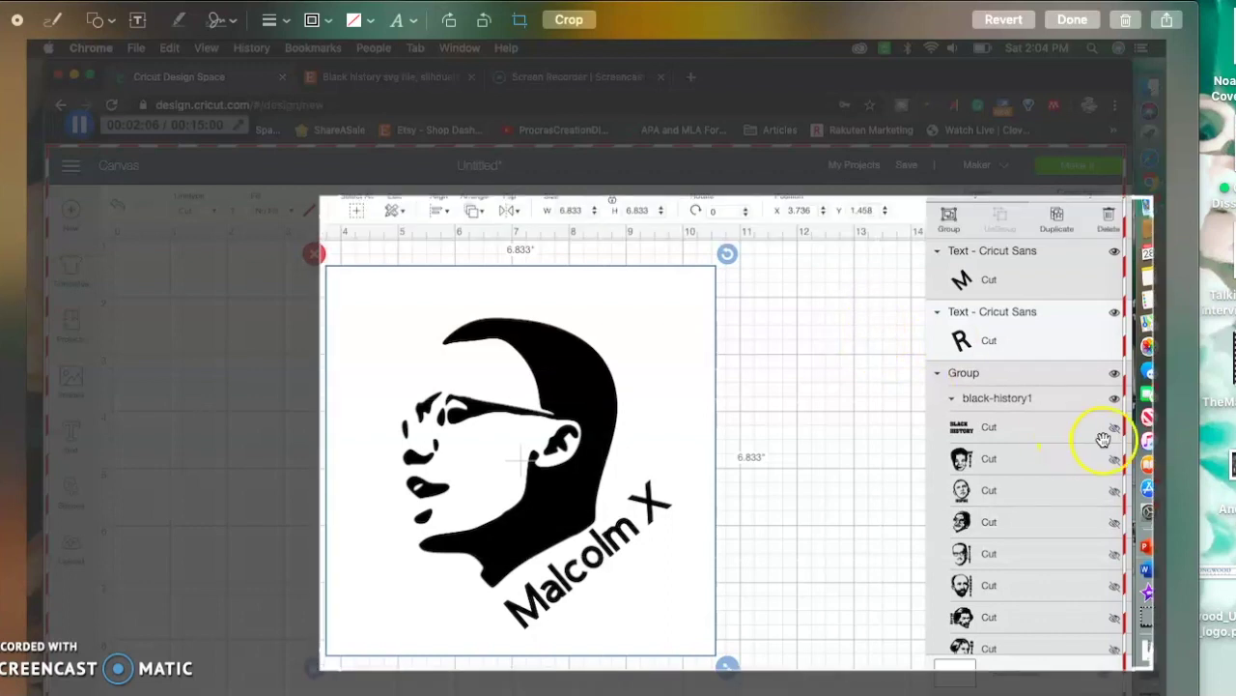
left_click_drag(1148, 665, 716, 648)
left_click_drag(689, 378, 690, 582)
left_click(691, 582)
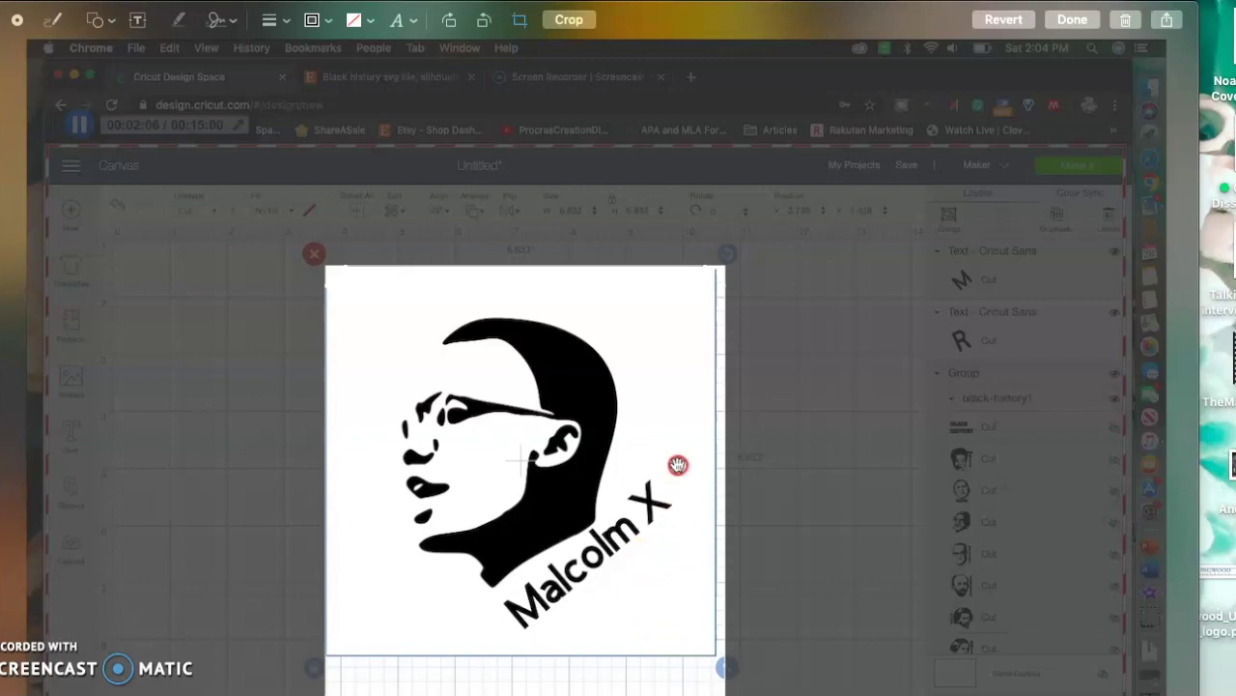
Step: Tighten the crop frame to just inside the white square's edges and finish editing the screenshot
left_click_drag(326, 267, 368, 318)
left_click_drag(630, 411, 604, 345)
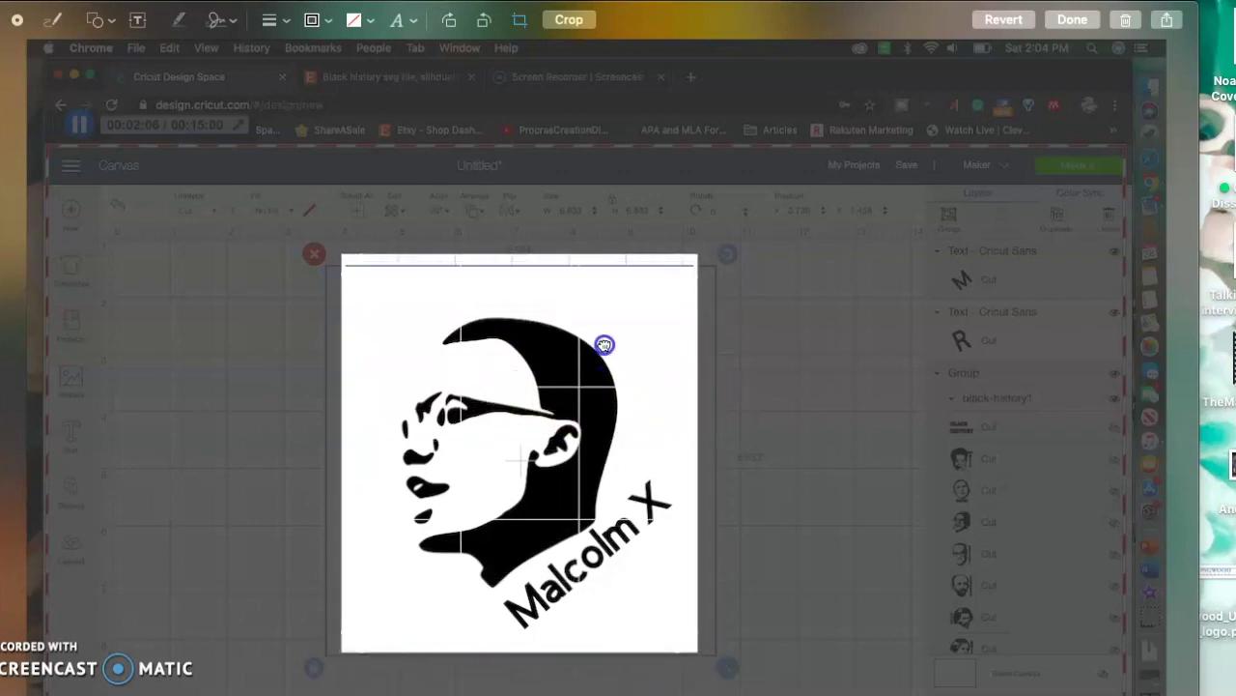
left_click_drag(348, 262, 368, 296)
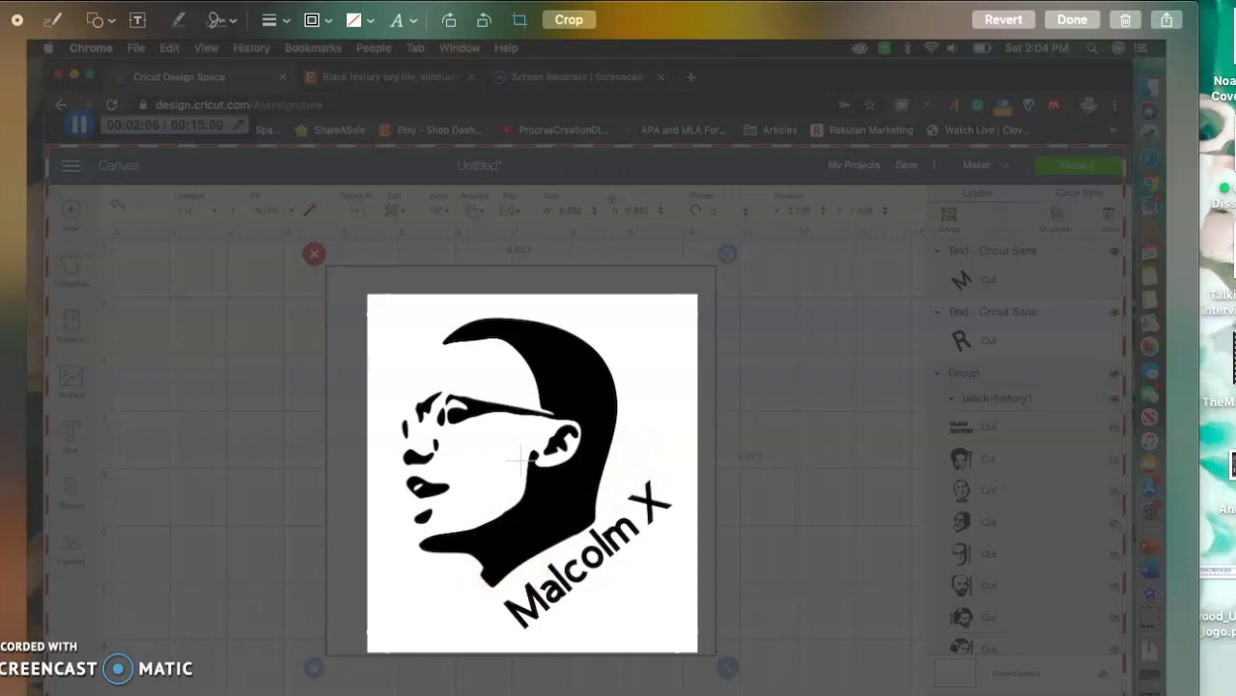
left_click(1073, 20)
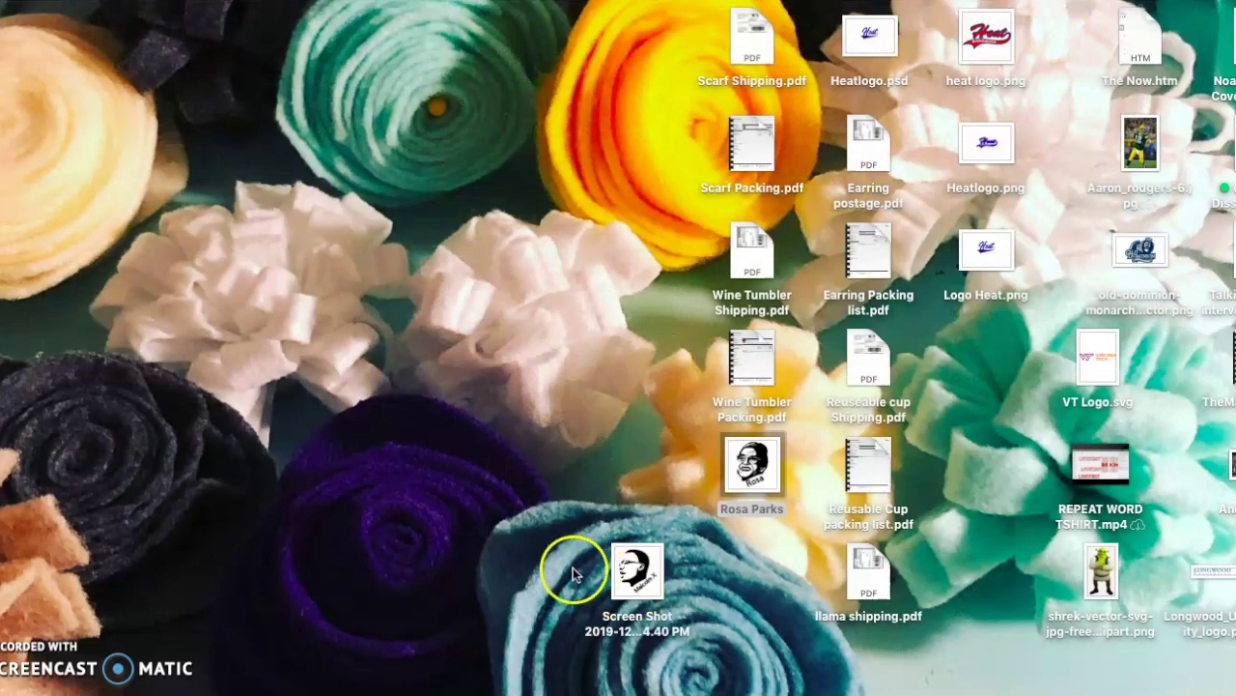
Step: Move the new screenshot file beside the Rosa Parks file on the desktop, open it, and bring its window fully into view
left_click_drag(634, 569, 629, 474)
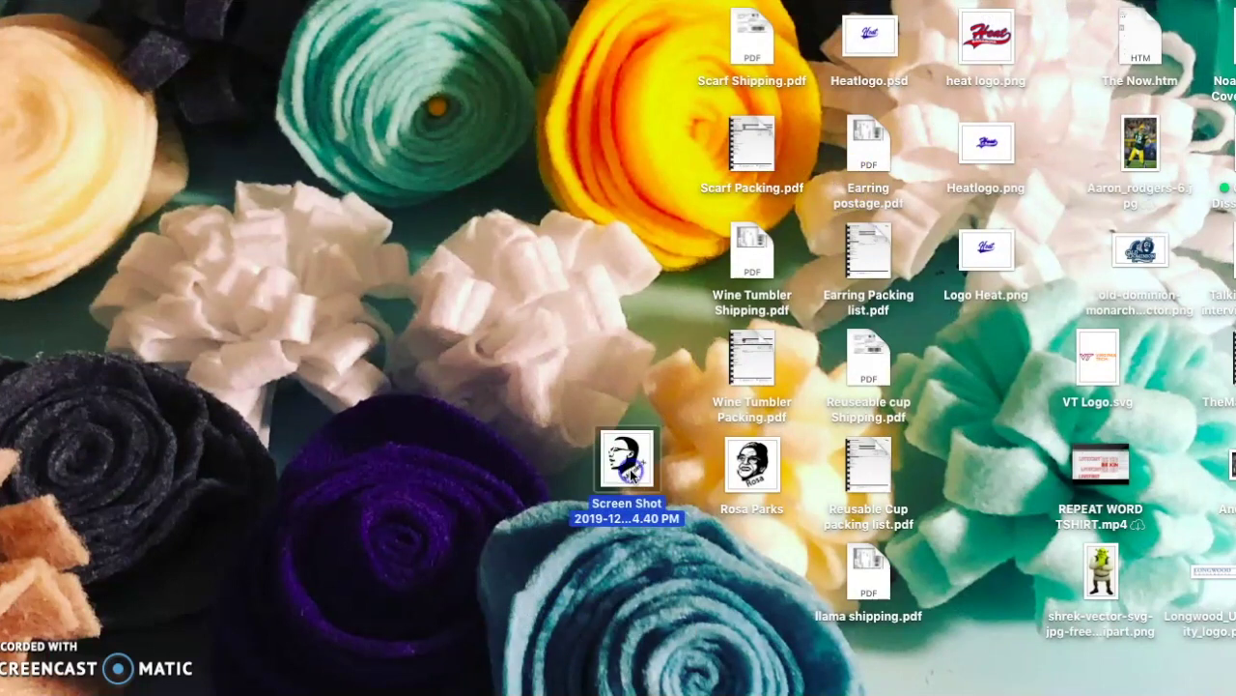
double_click(630, 473)
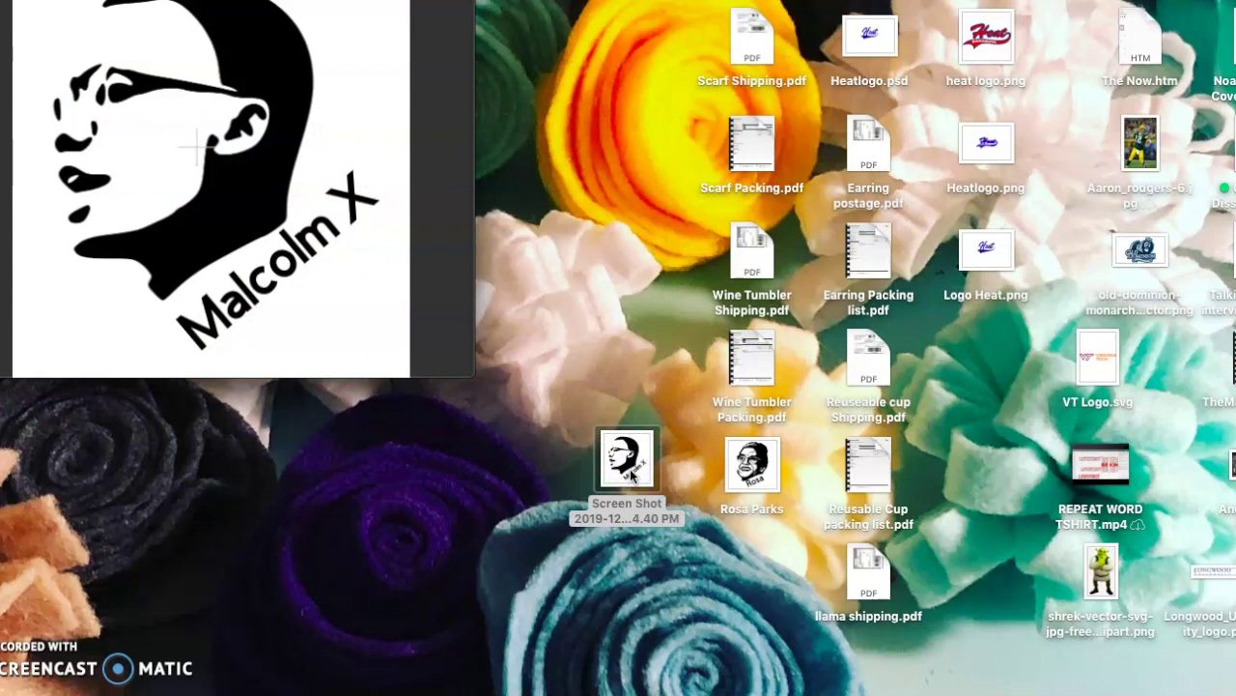
left_click_drag(453, 105, 453, 152)
left_click_drag(419, 0, 450, 37)
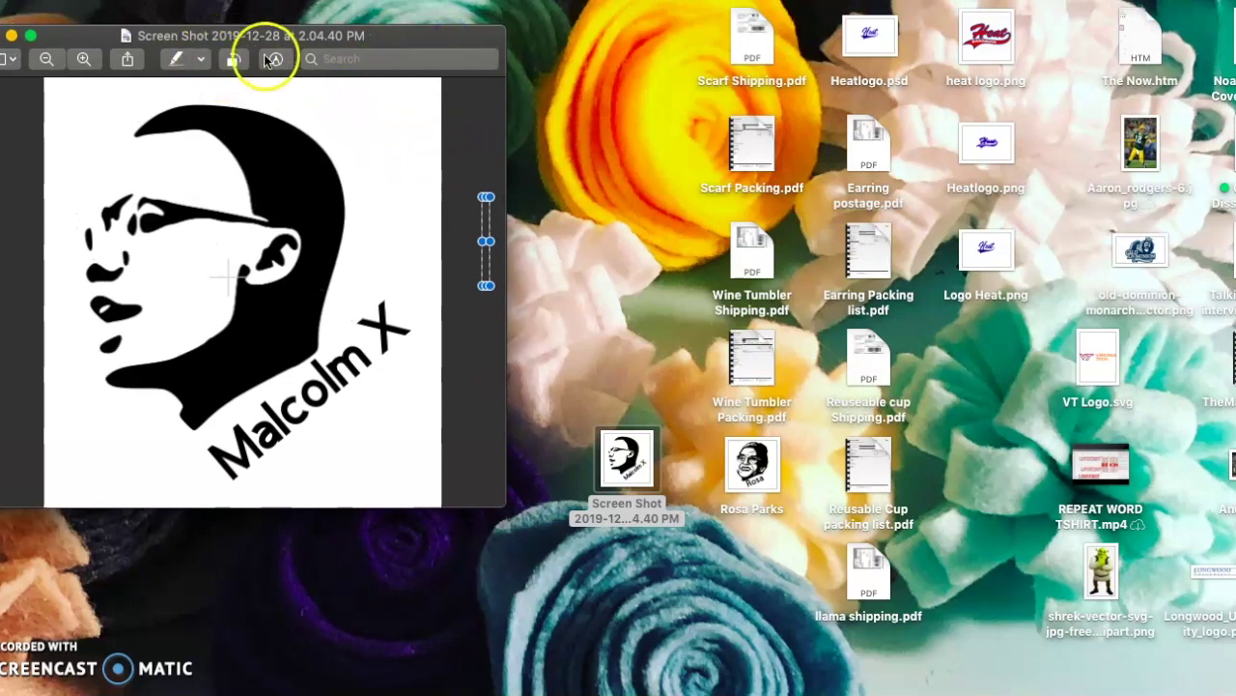
Step: Rename the opened screenshot as "Malcolm X", keeping it on the desktop
left_click(253, 36)
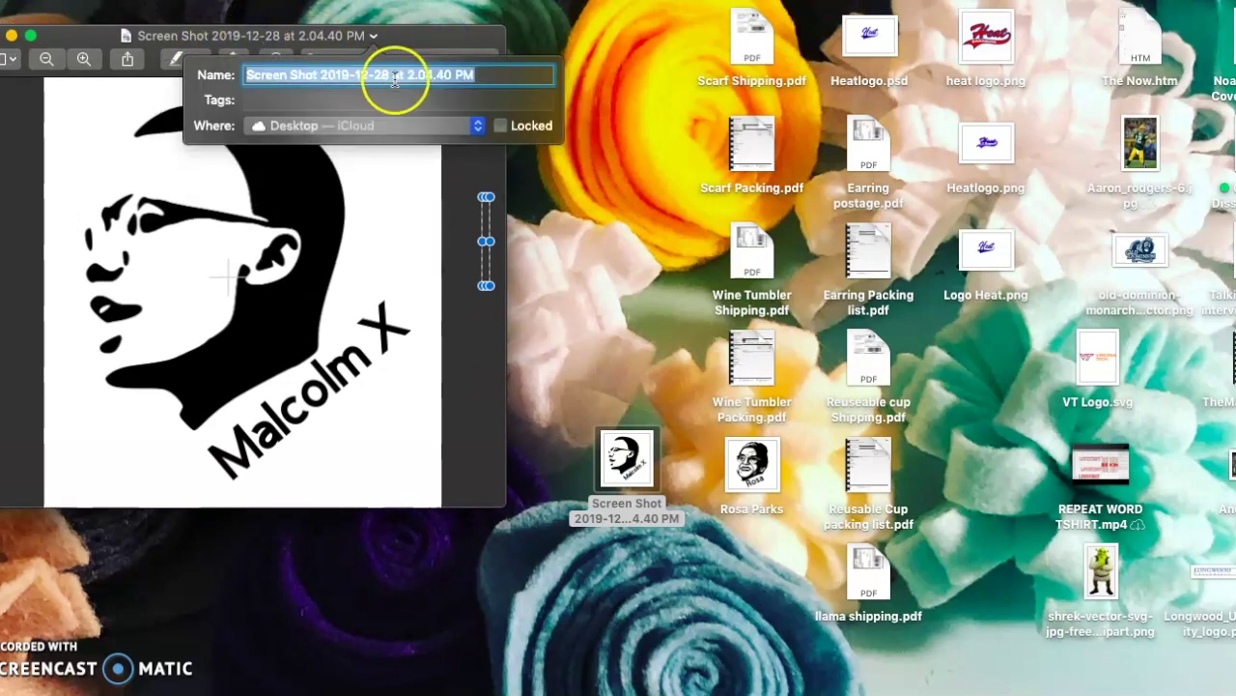
type("M")
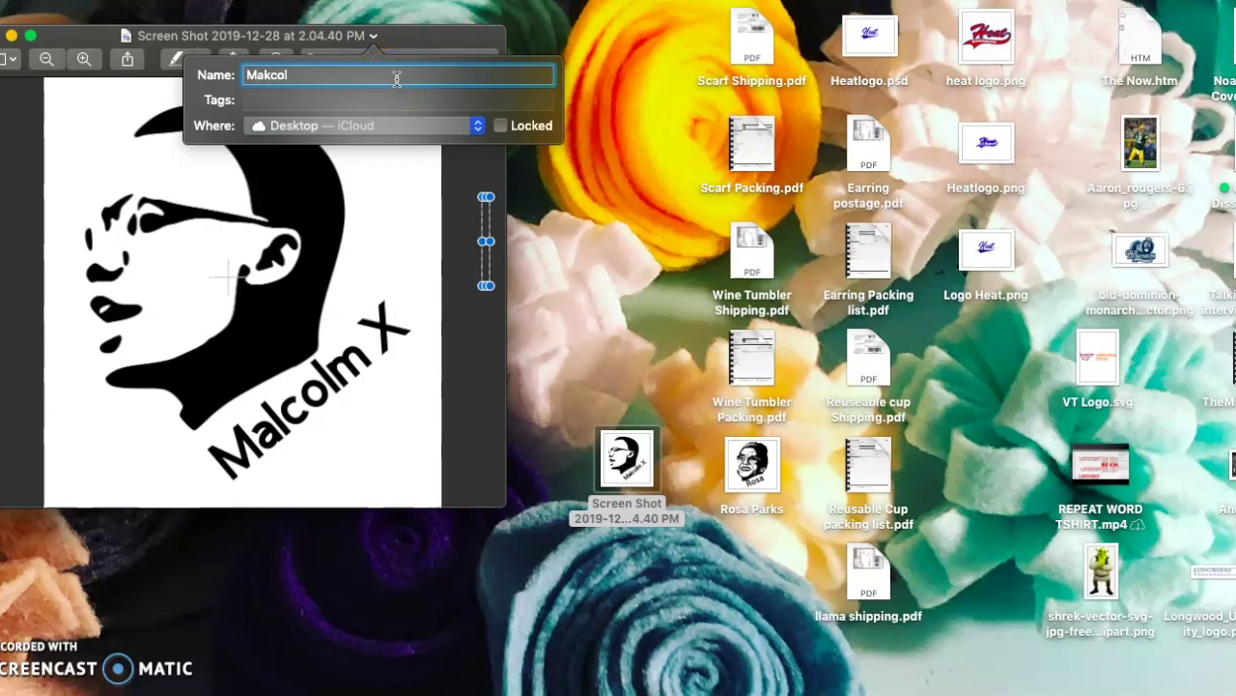
type("akco")
key("BackSpace")
key("BackSpace")
key("BackSpace")
type("lcom")
type("lm")
key("BackSpace")
key("BackSpace")
key("BackSpace")
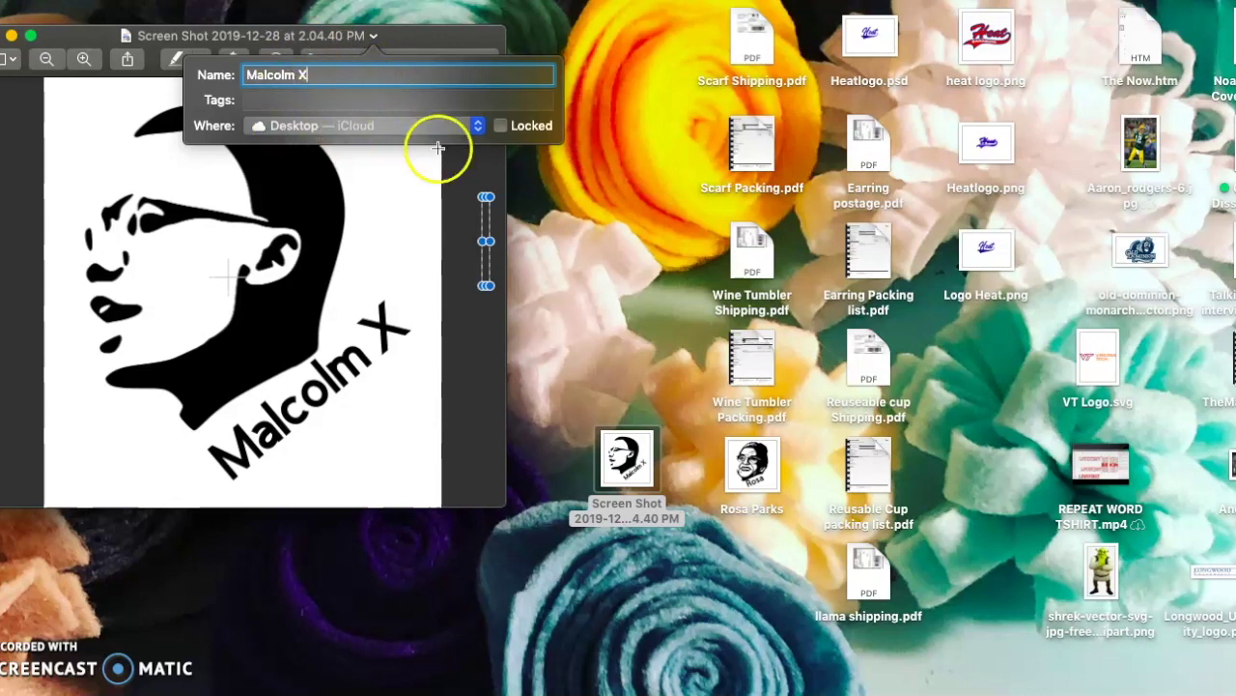
left_click(440, 218)
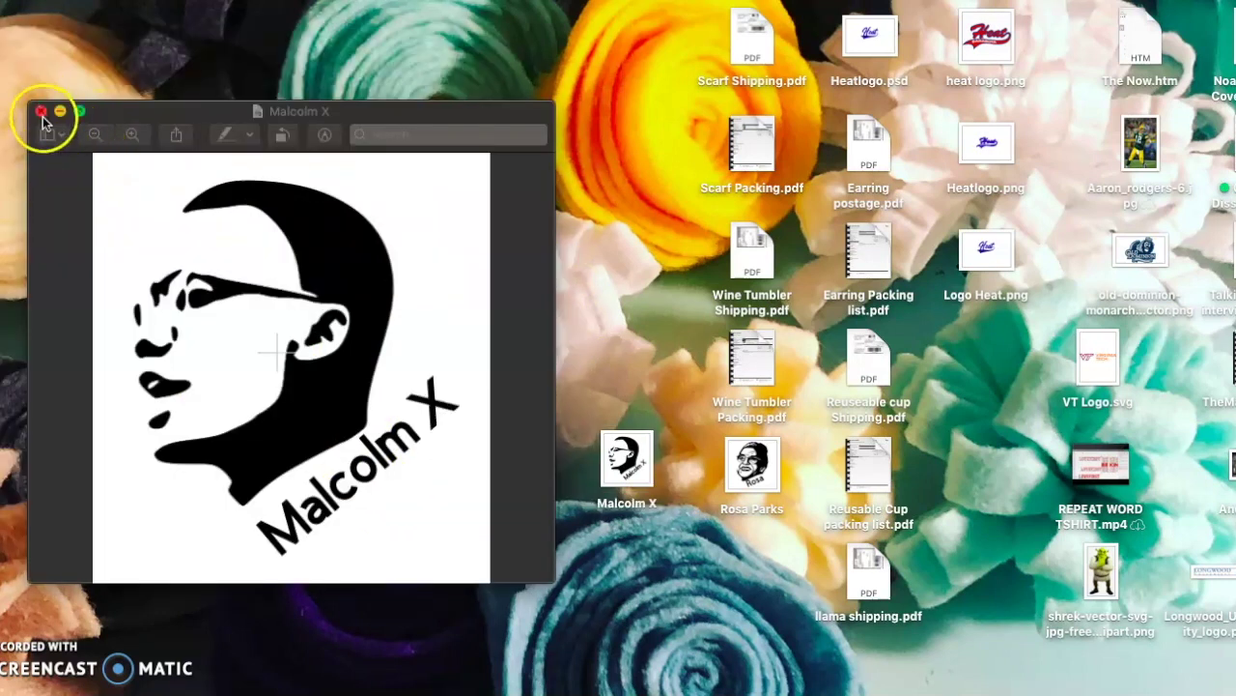
Step: Close the preview window of the Malcolm X image
left_click(42, 114)
left_click(43, 117)
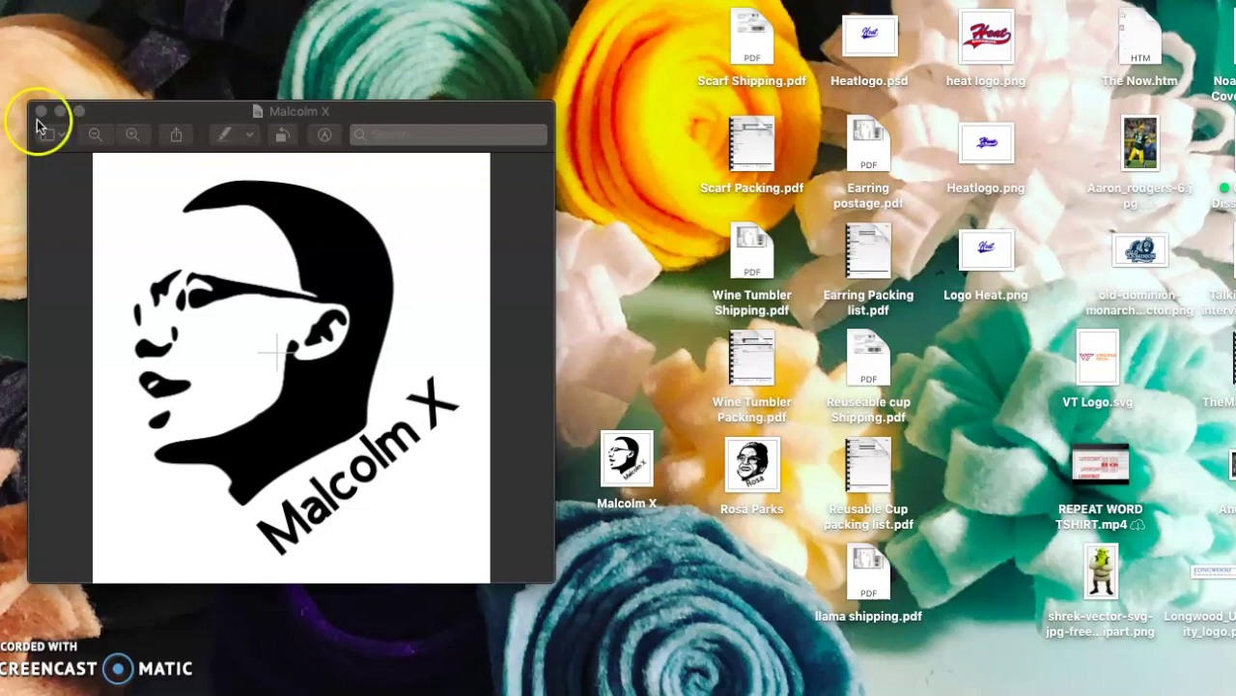
left_click(82, 153)
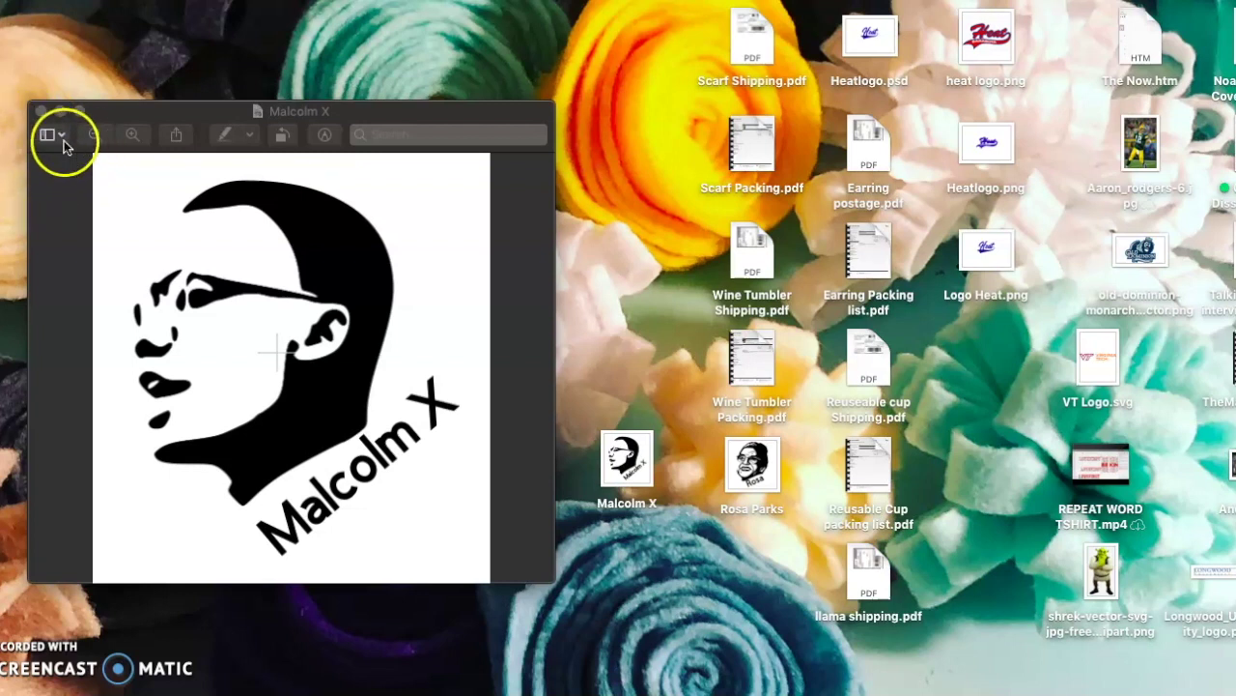